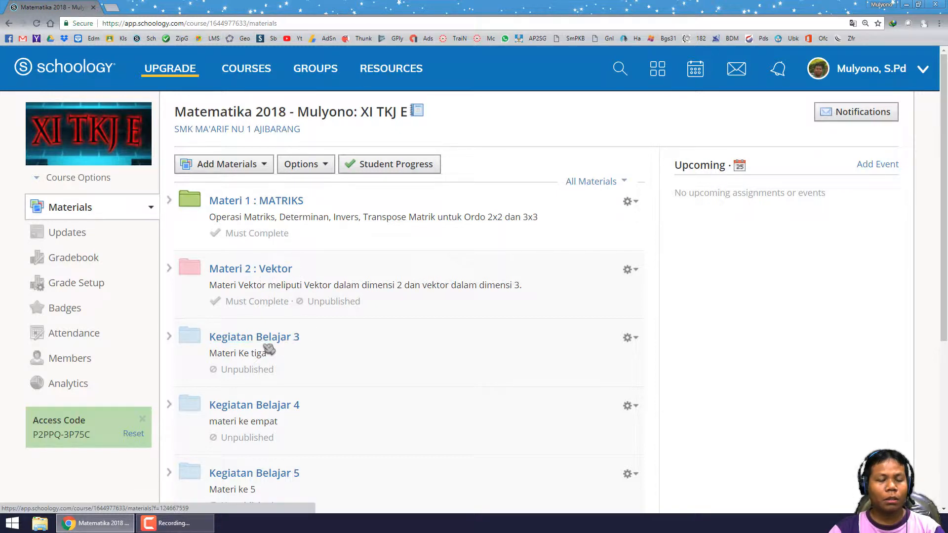
- Examine the Materi 1 : MATRIKS folder and its Materi Pelajaran subfolder in the XI TKJ E course, and return to the course materials
left_click(270, 203)
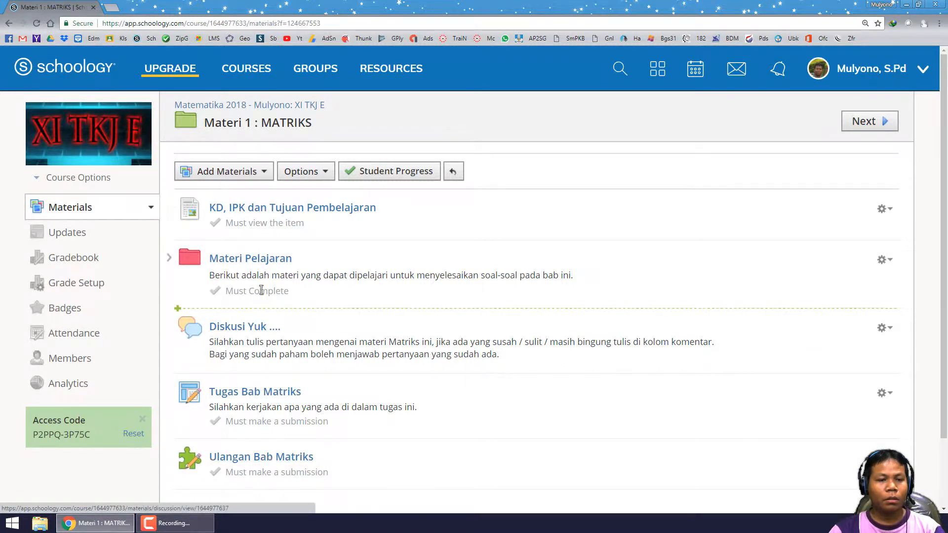
left_click(257, 261)
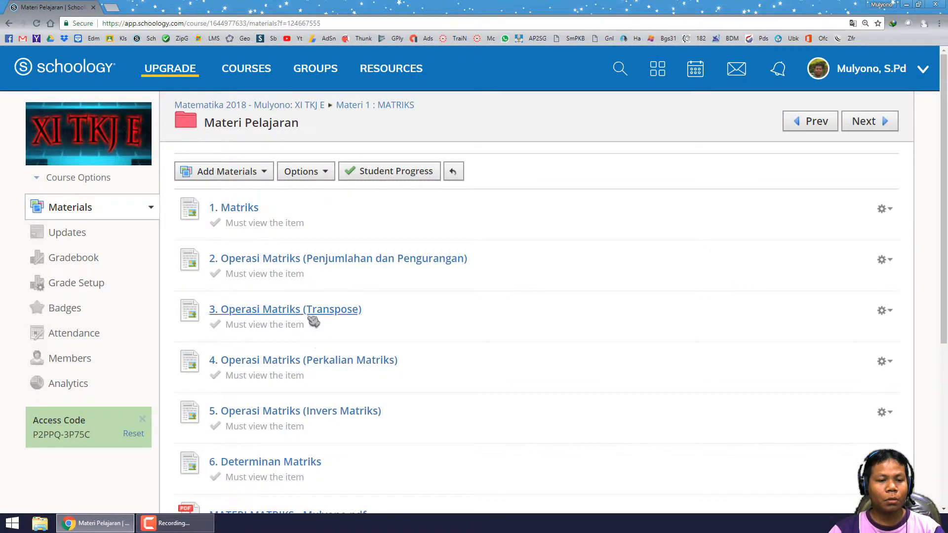
scroll(291, 308, "down", 4)
scroll(314, 321, "up", 4)
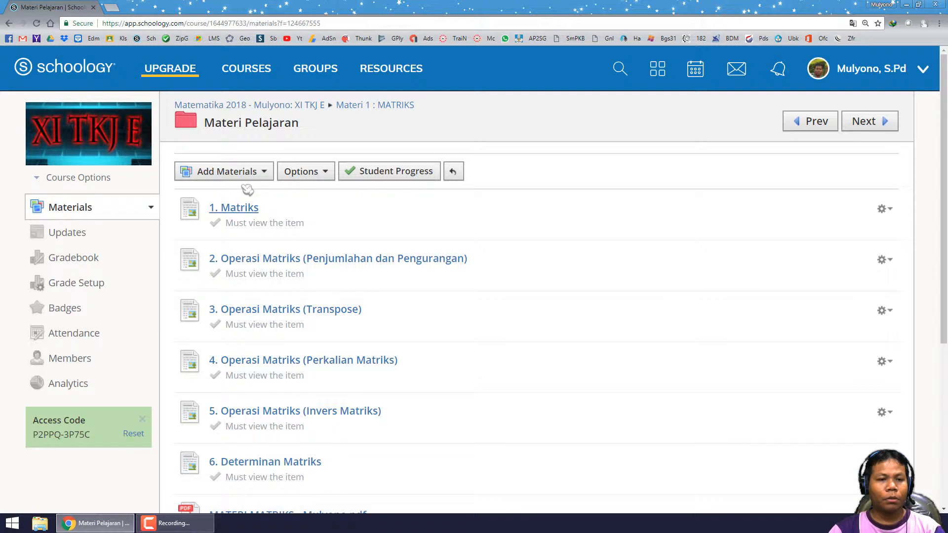
left_click(319, 107)
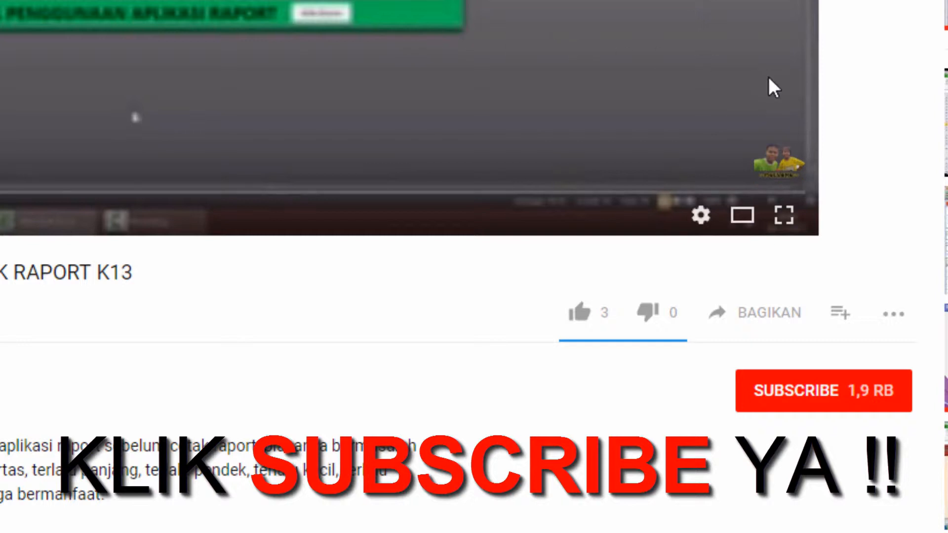
mouse_move(789, 165)
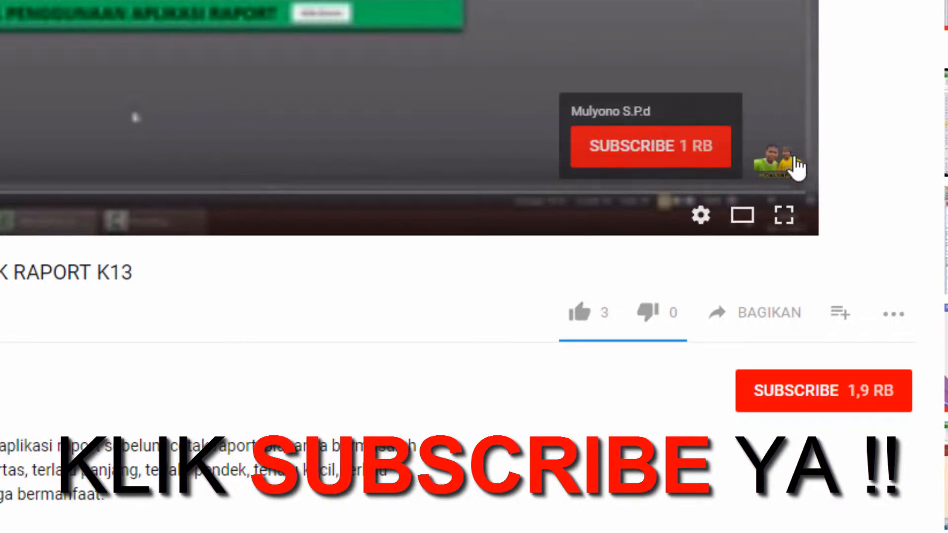
left_click(669, 157)
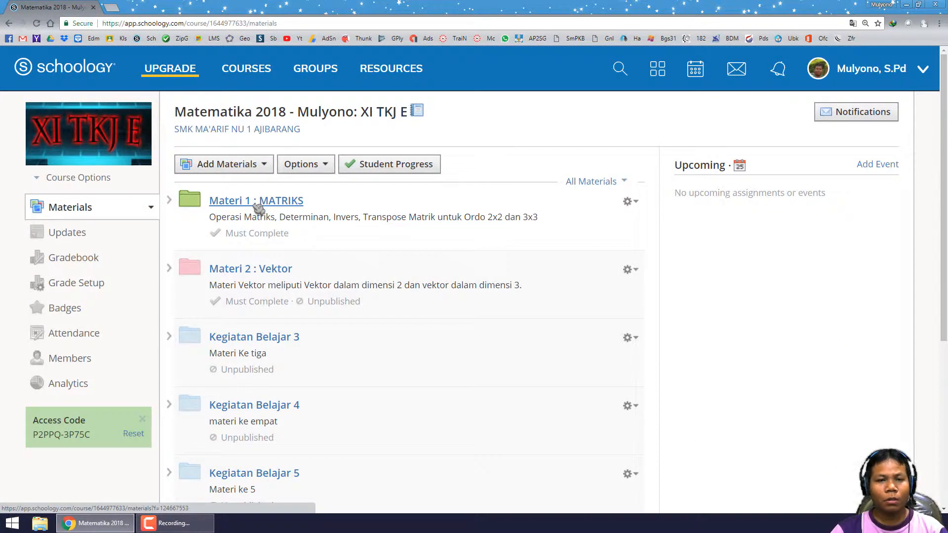
- Open the materials page of the Matematika 2018 course for class X TAV A
left_click(251, 74)
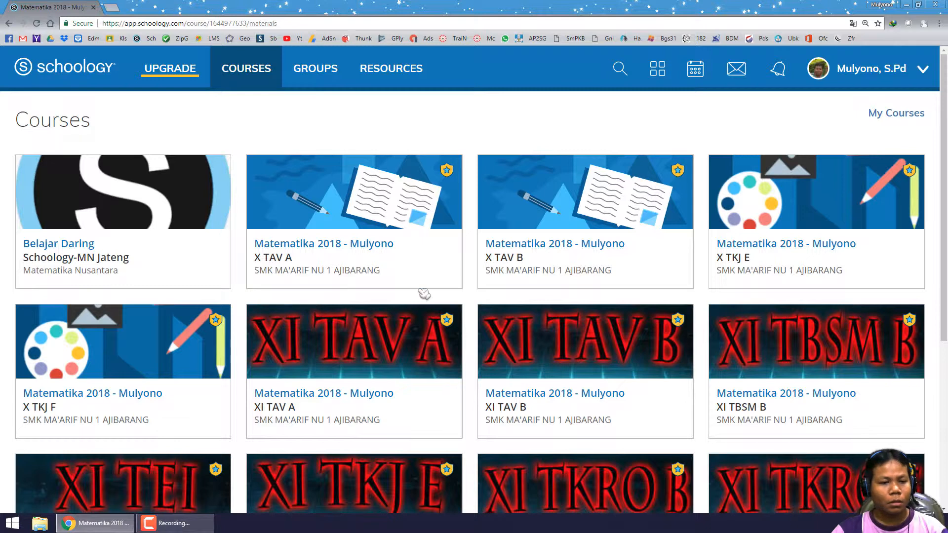
scroll(423, 293, "down", 1)
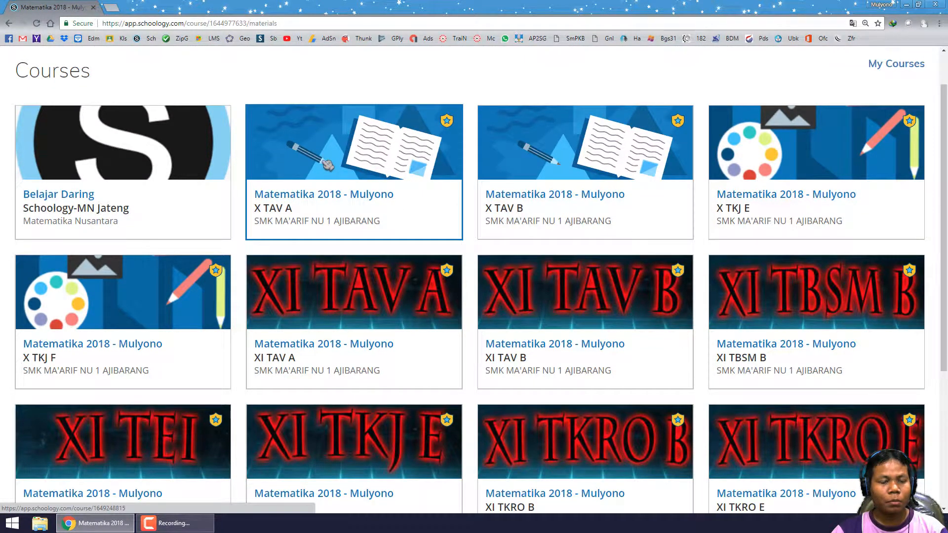
left_click(341, 155)
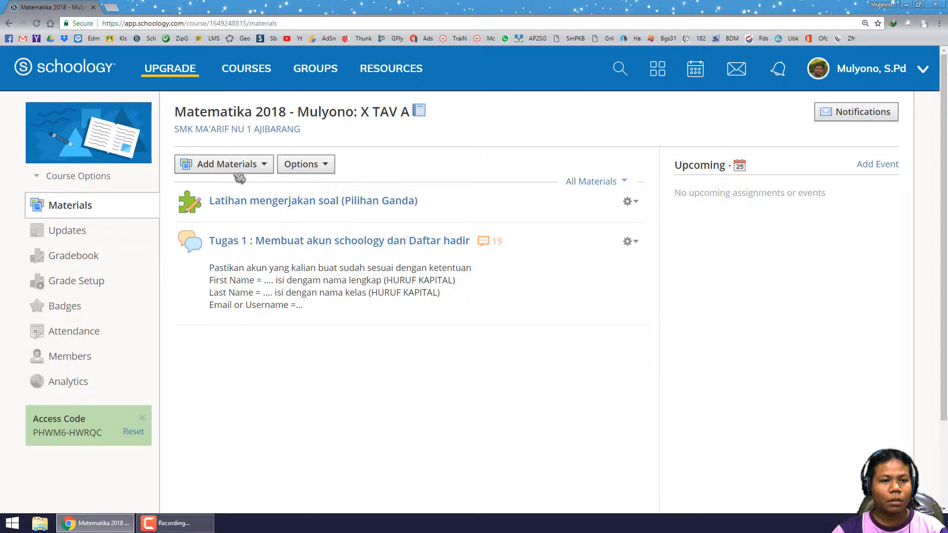
- Start creating a new folder in the X TAV A course materials
left_click(270, 170)
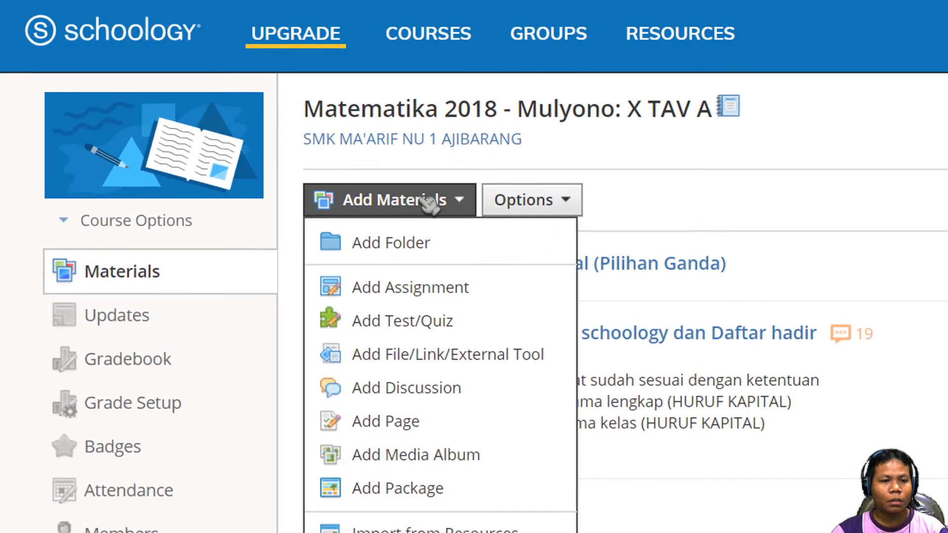
left_click(432, 200)
left_click(435, 204)
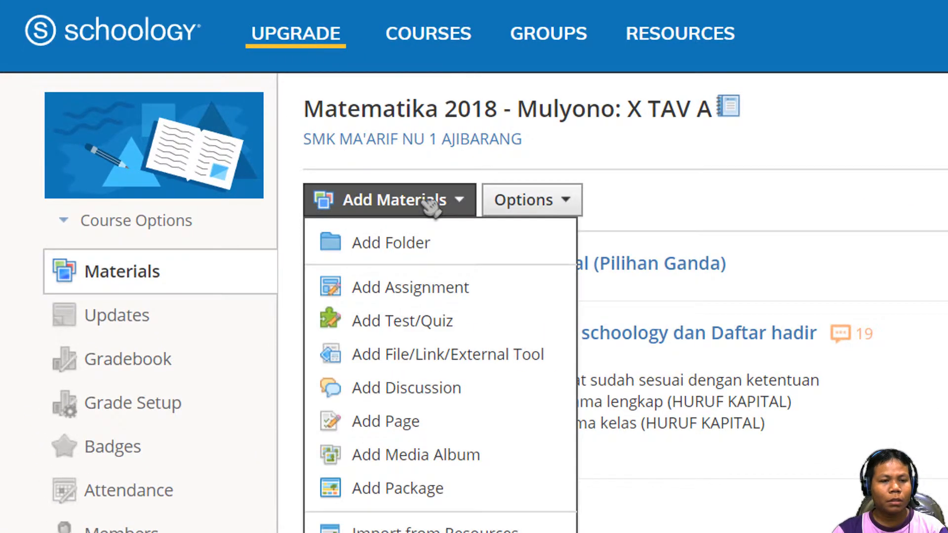
left_click(517, 249)
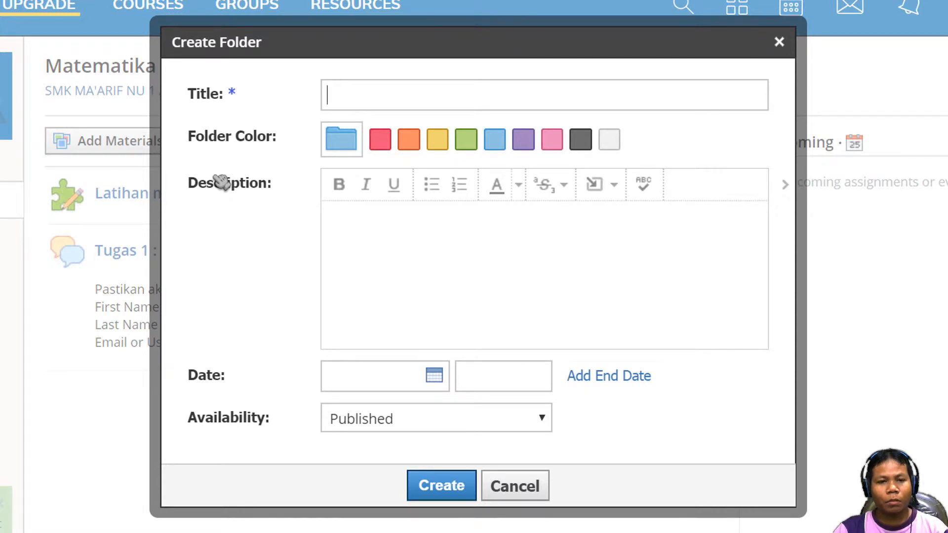
- Review the new folder's title, color, description and date fields and its availability options, keeping availability as Published
left_click_drag(201, 94, 245, 108)
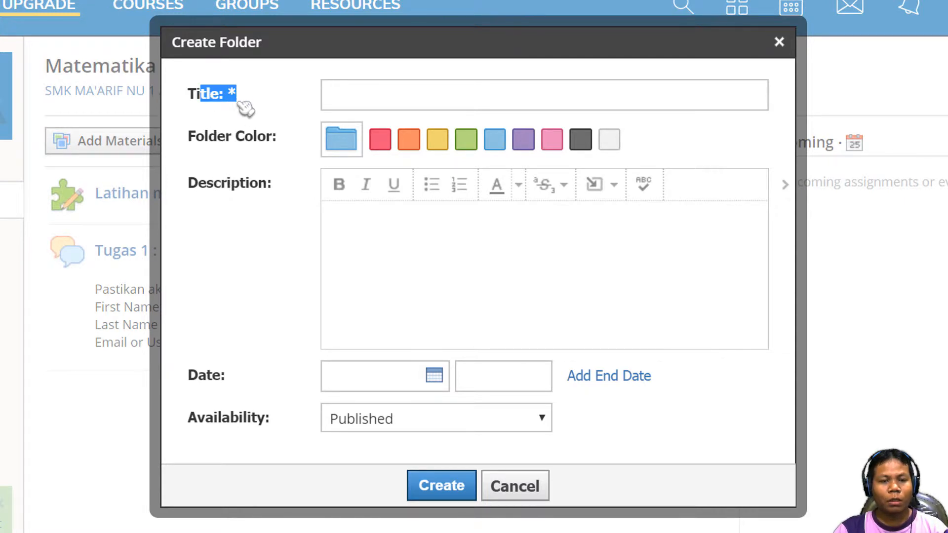
left_click_drag(205, 140, 270, 143)
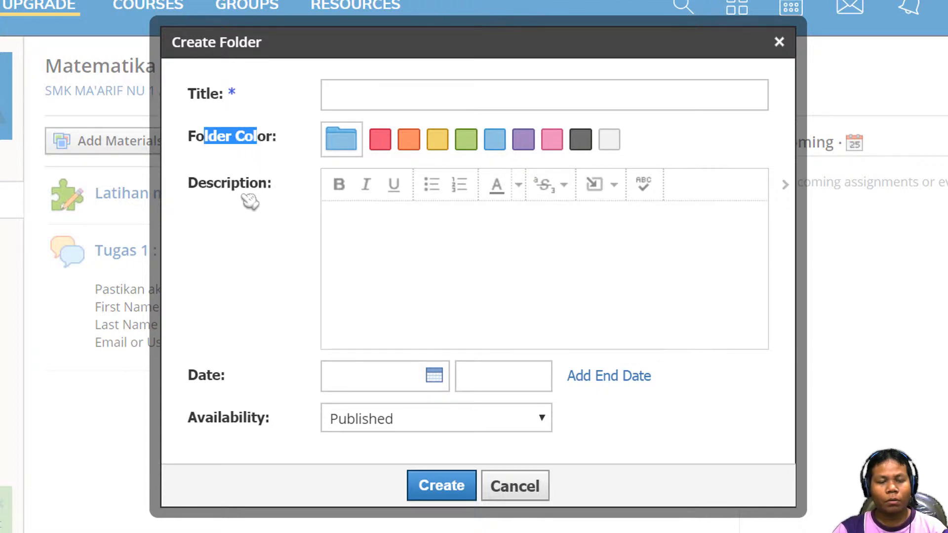
left_click_drag(207, 185, 255, 185)
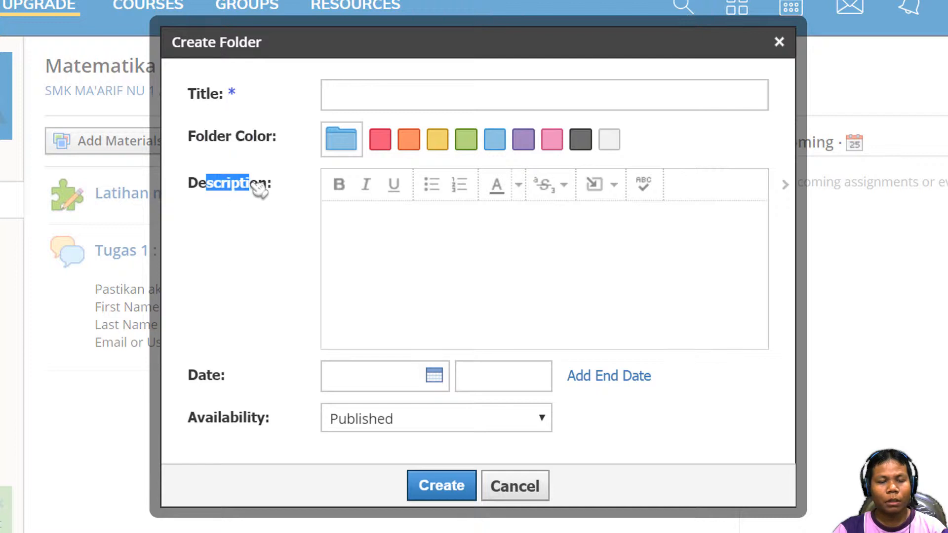
left_click_drag(199, 378, 238, 381)
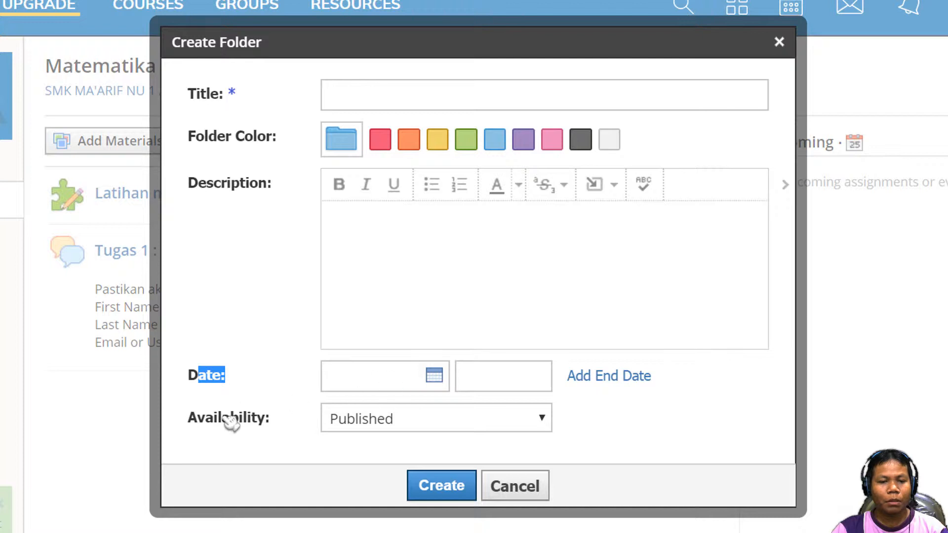
left_click_drag(199, 418, 252, 416)
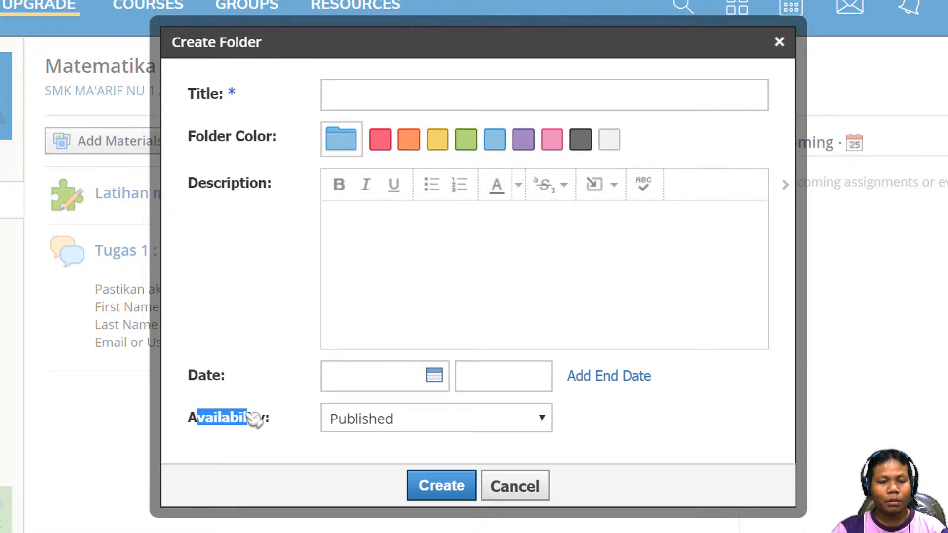
left_click(380, 421)
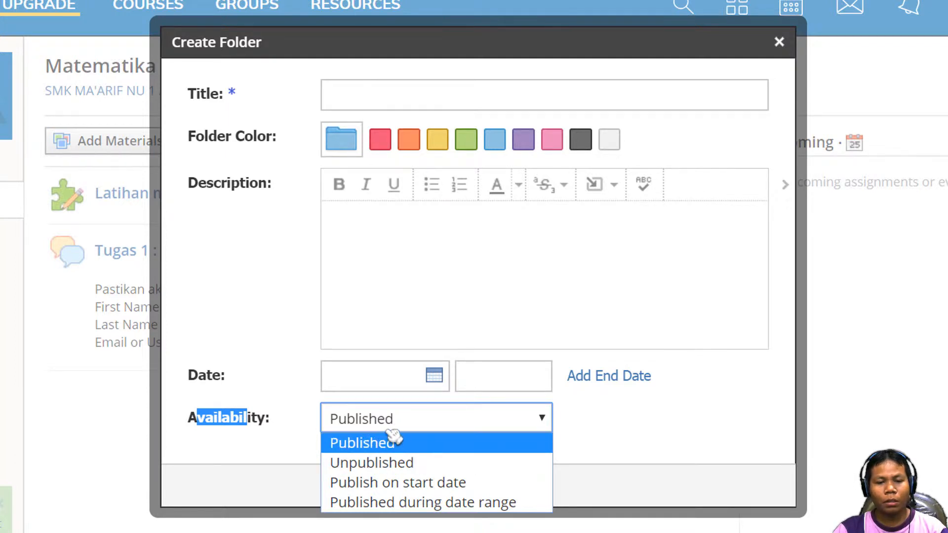
left_click(384, 443)
left_click(277, 308)
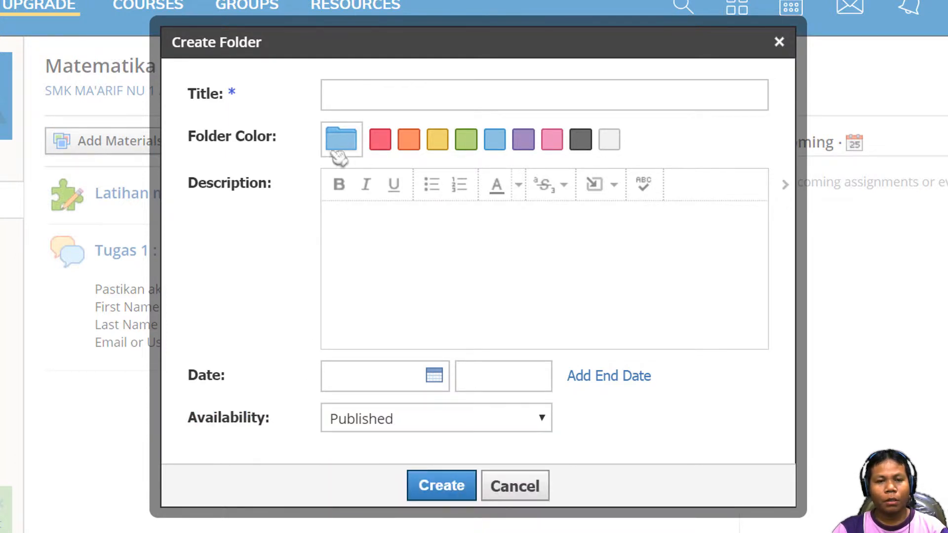
- Set the new folder's title to "BAB 1 : PENJUMLAHAN"
left_click(340, 94)
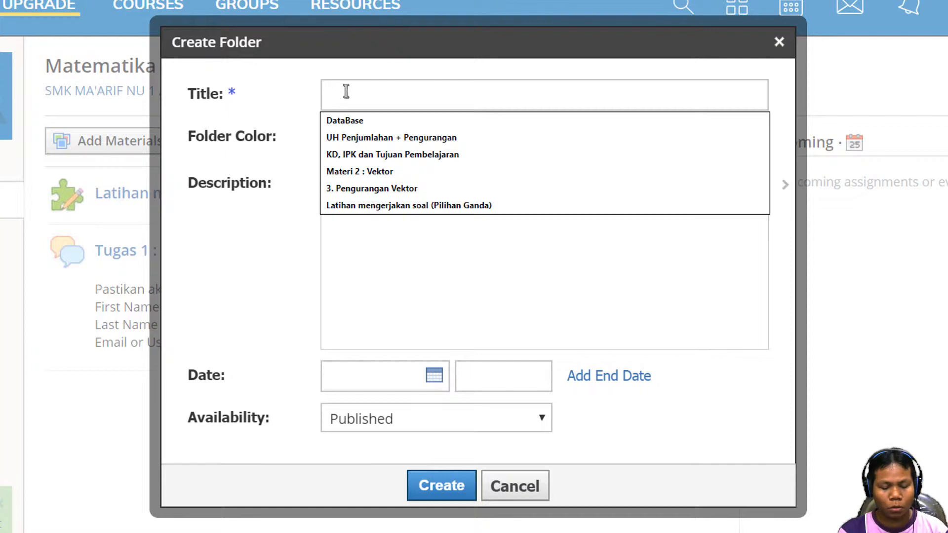
type("BAB 1 : PENJUMLAHAN")
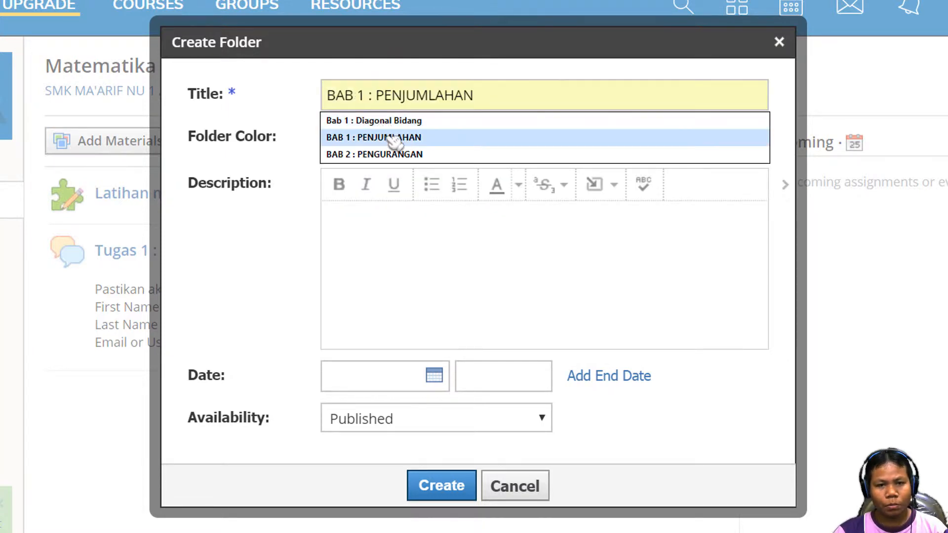
left_click(394, 138)
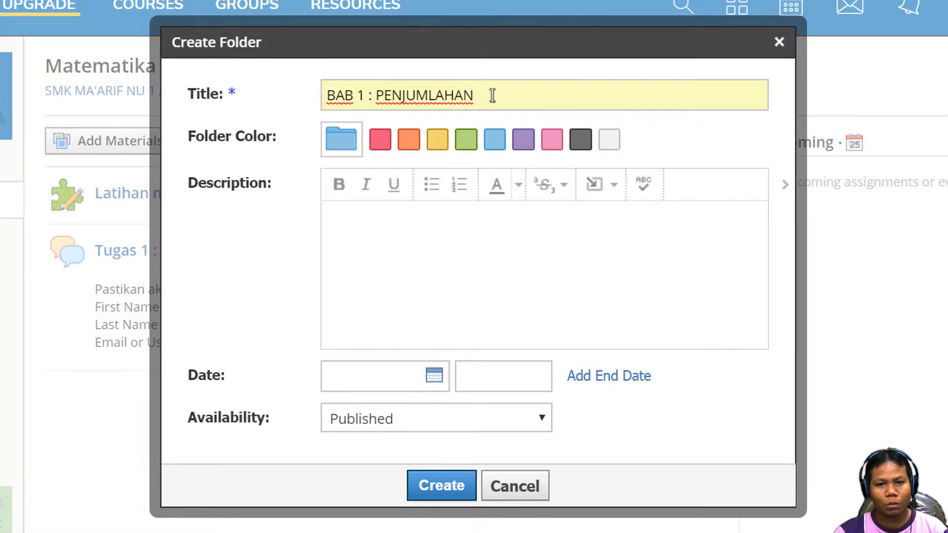
left_click_drag(492, 96, 313, 97)
- Enter the folder description "Dalam bab ini akan dijelaskan tentang penjumlahan."
left_click(388, 298)
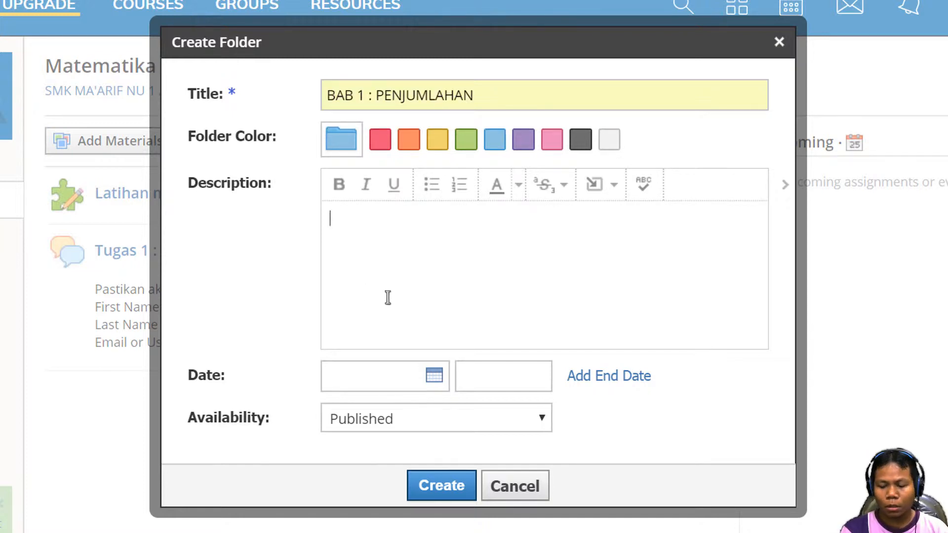
type("D")
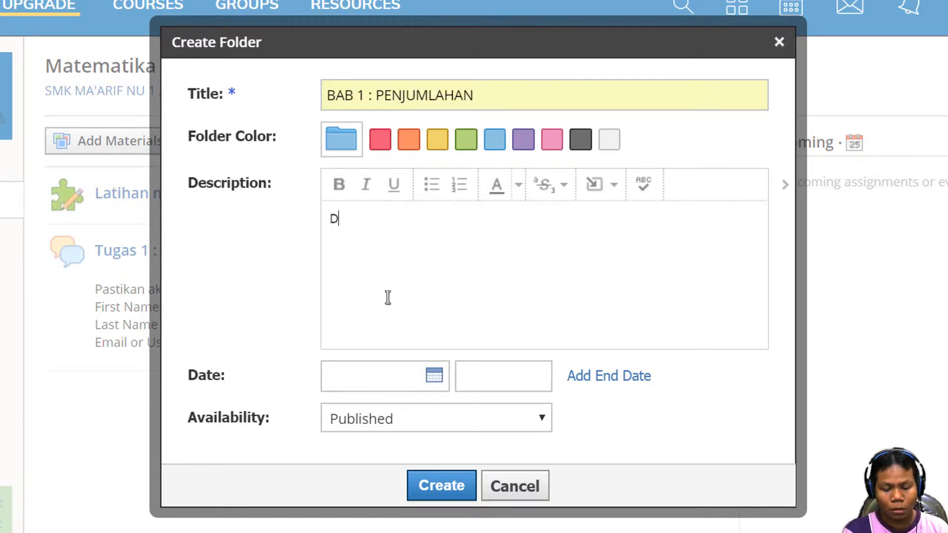
type("alam ba ")
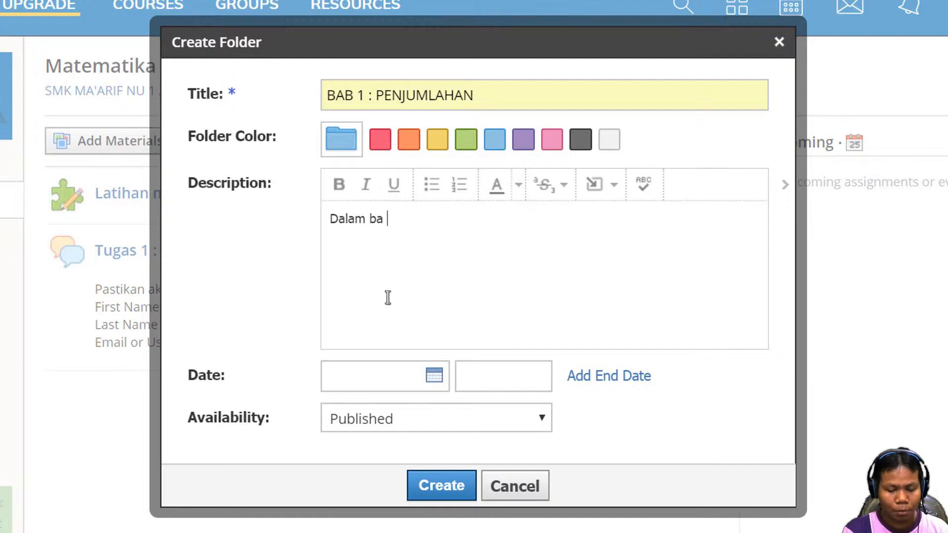
type("ini a")
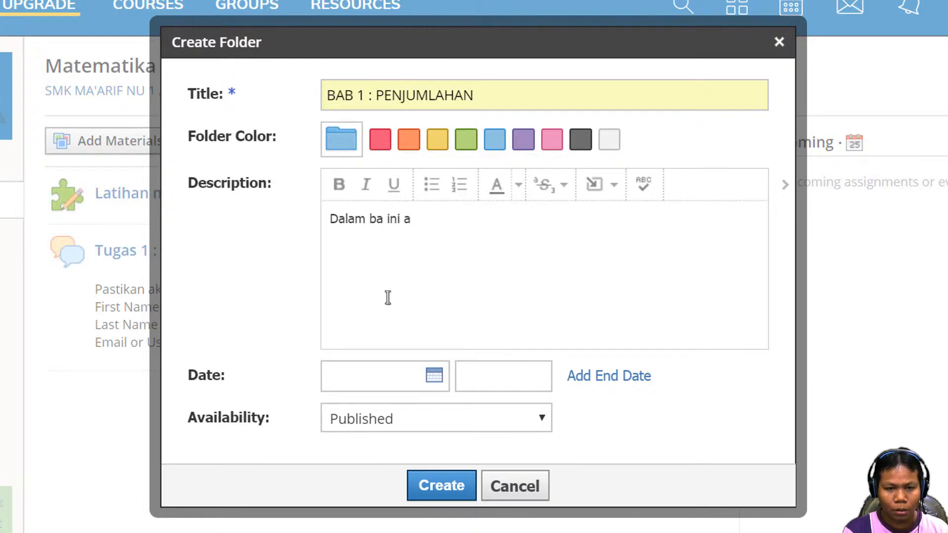
type("kan d")
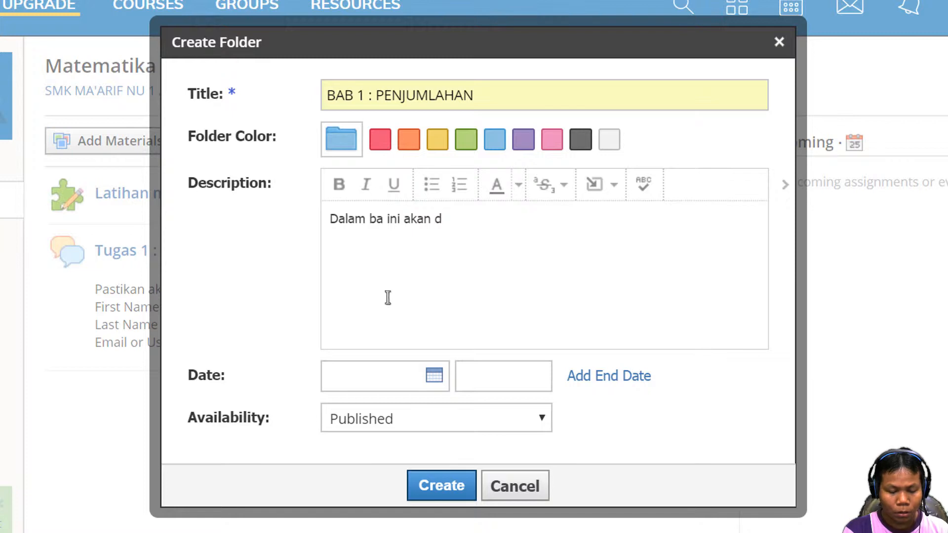
type("ijel")
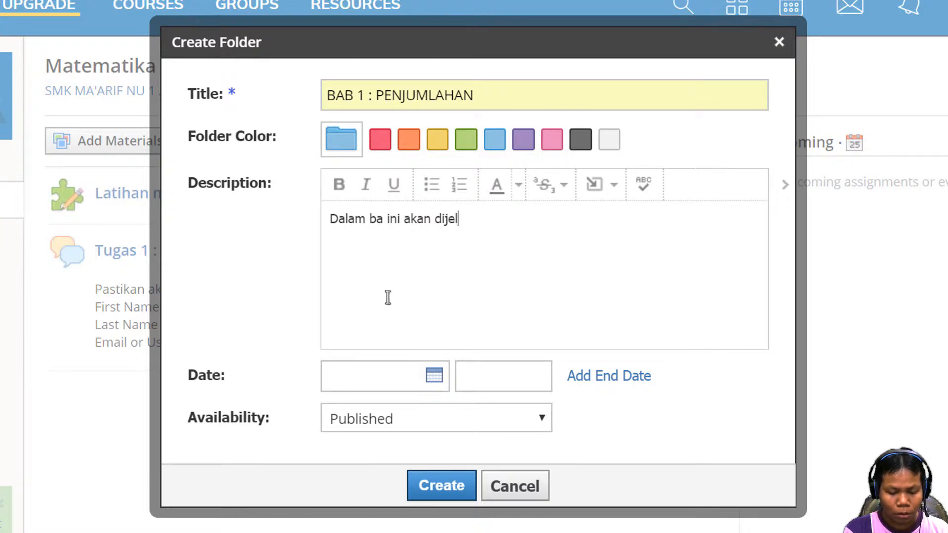
type("askan")
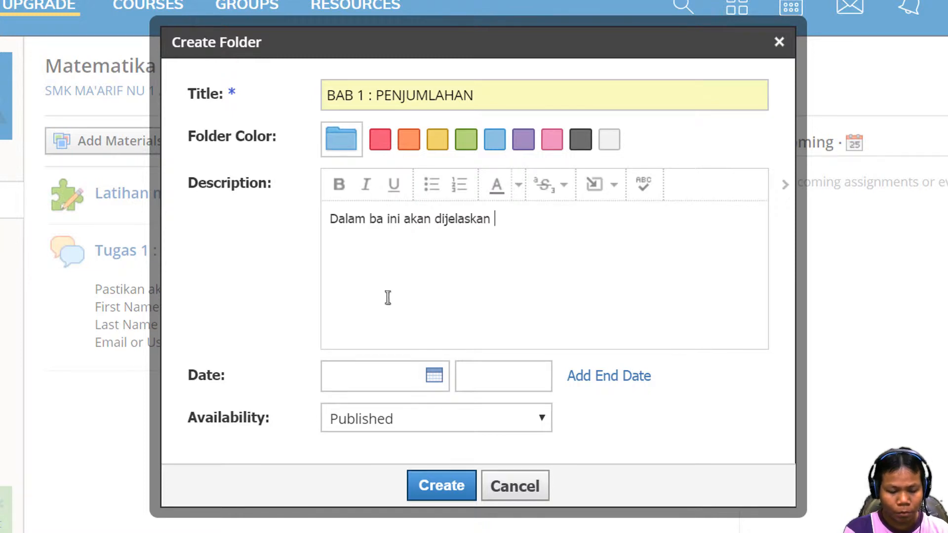
type(" tentang penj")
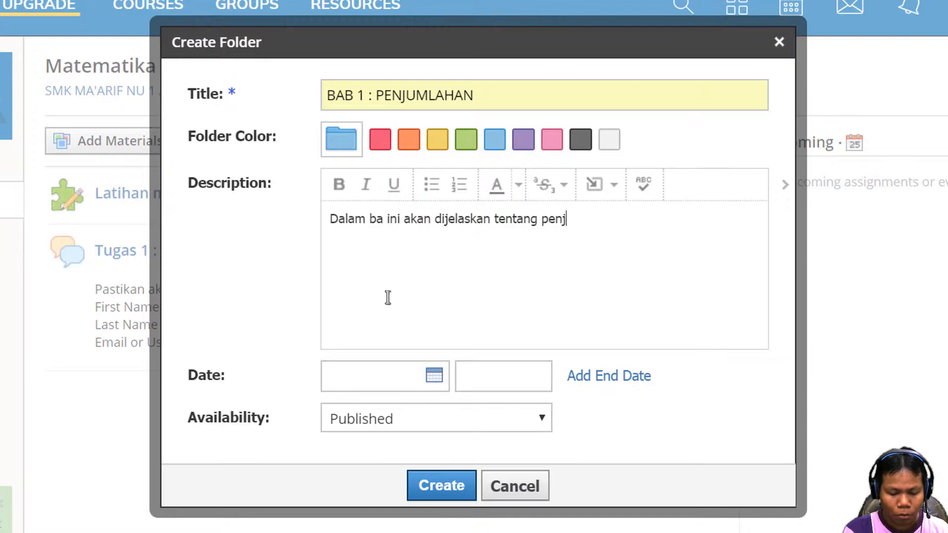
type("umlahan")
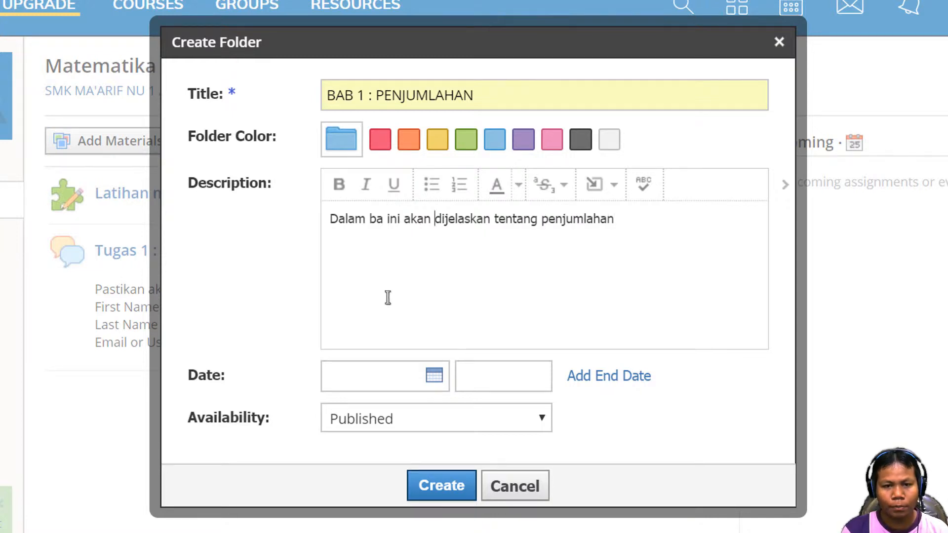
type("b")
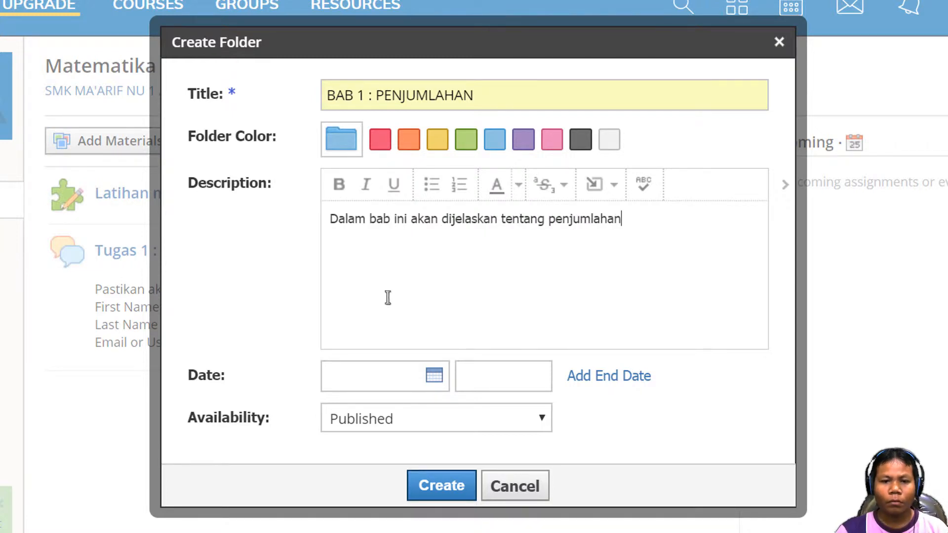
left_click(493, 289)
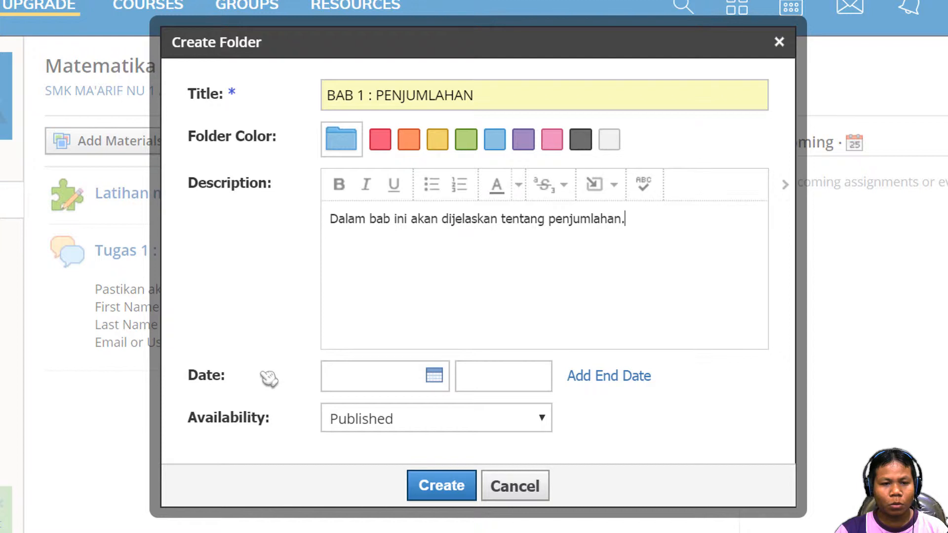
- Create the folder with its availability set to Unpublished, and move it to the beginning of the course materials list
left_click(388, 381)
left_click(232, 419)
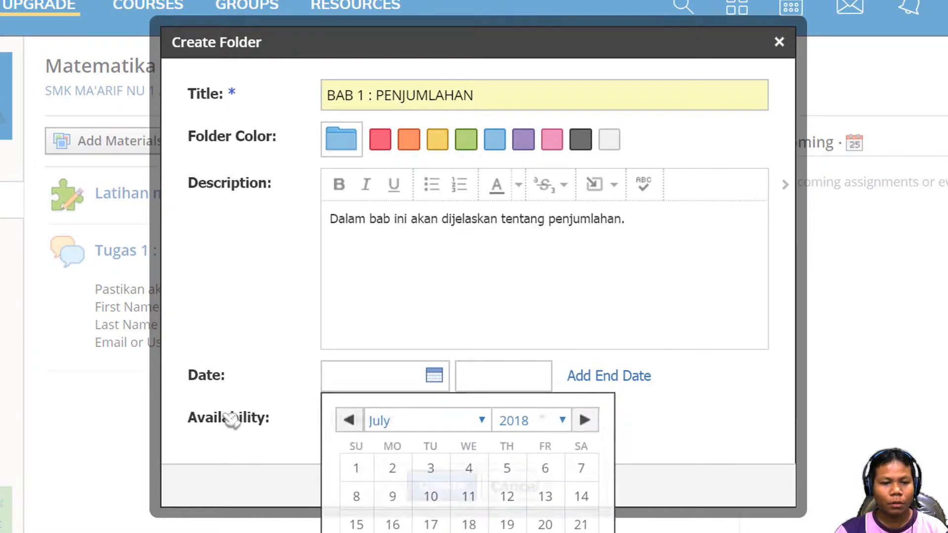
left_click_drag(218, 420, 282, 422)
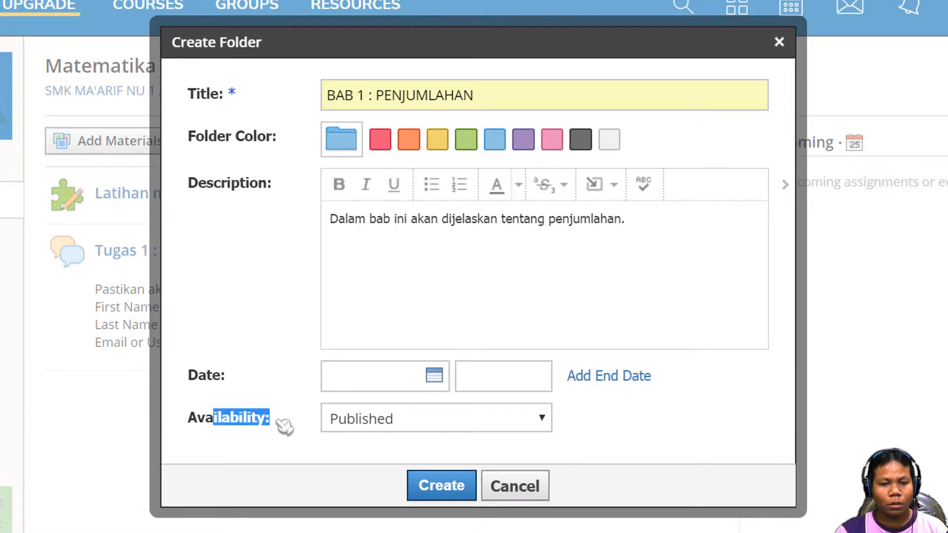
left_click(397, 420)
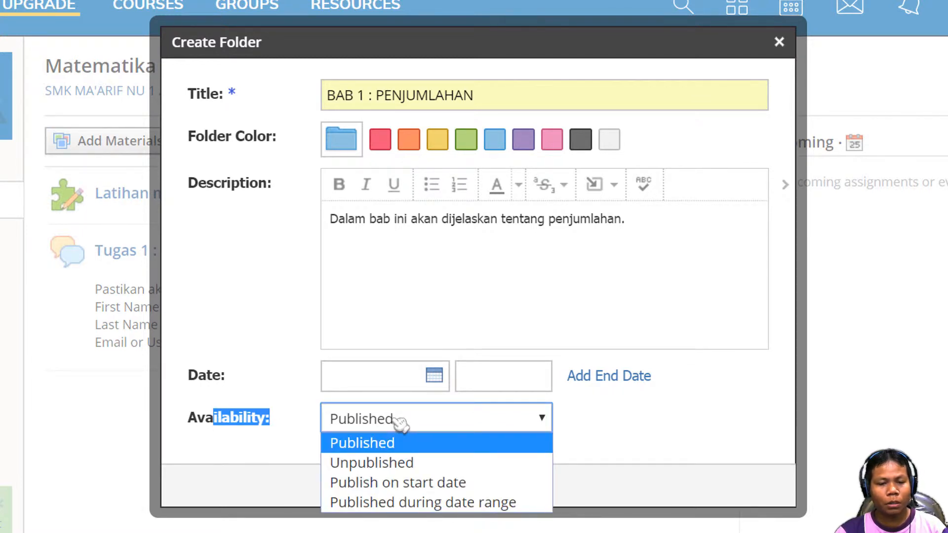
left_click(385, 464)
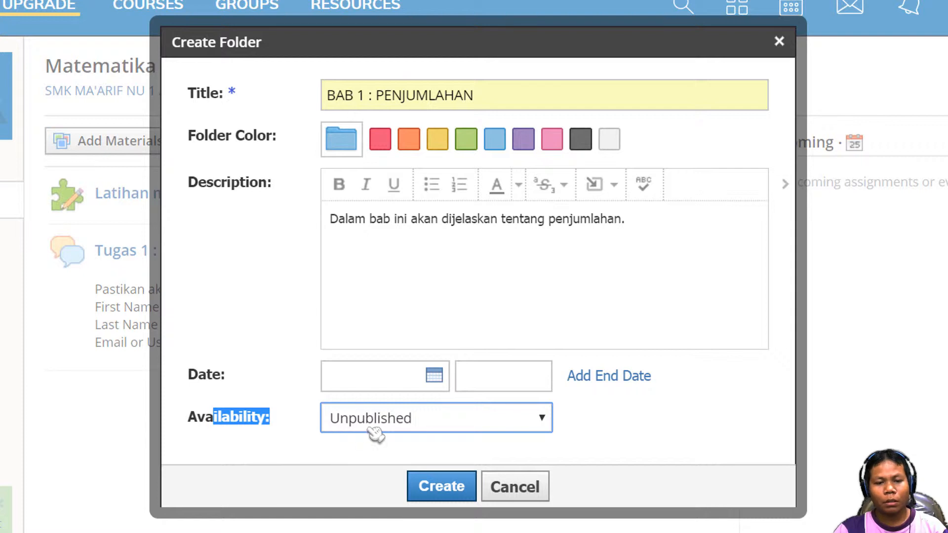
left_click(253, 418)
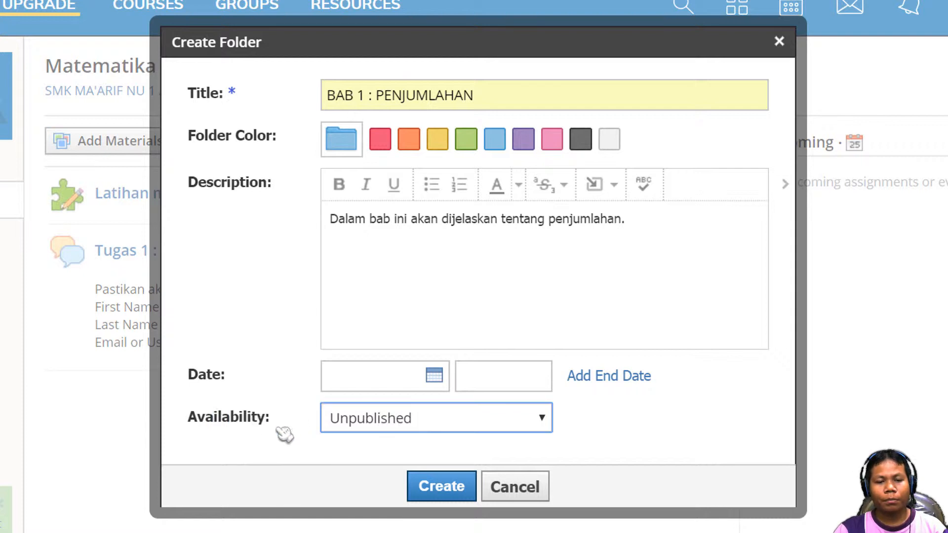
left_click(454, 492)
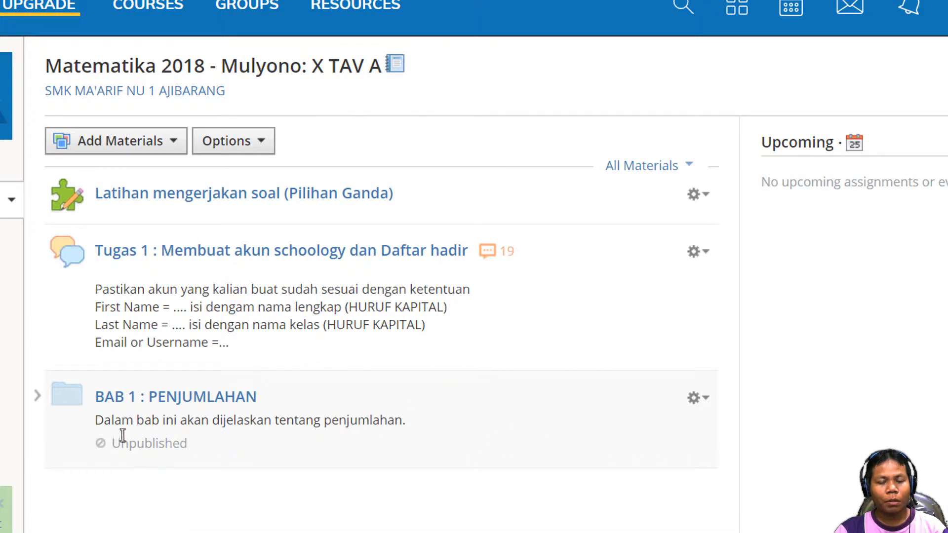
left_click_drag(507, 402, 522, 197)
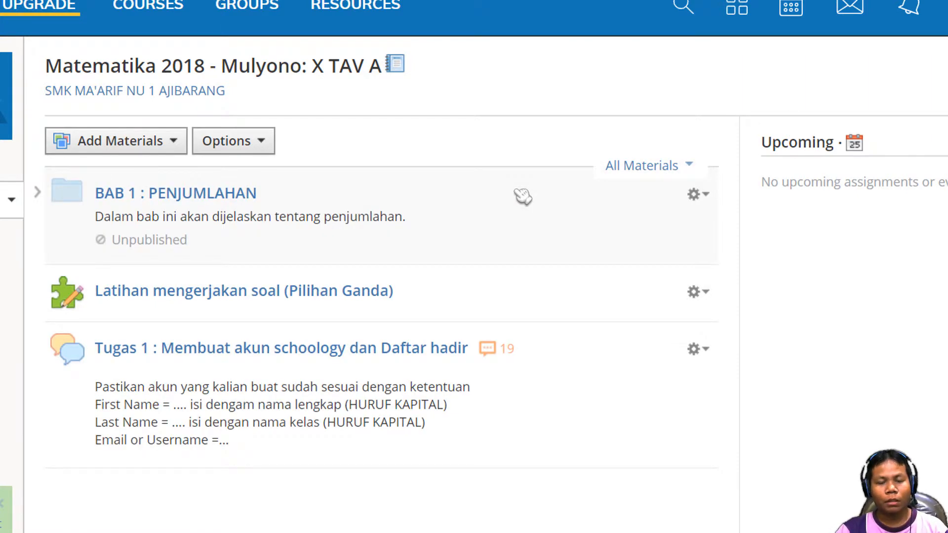
- Open the "BAB 1 : PENJUMLAHAN" folder and start a new page in it titled "Tujuan pembelajaran"
left_click(200, 203)
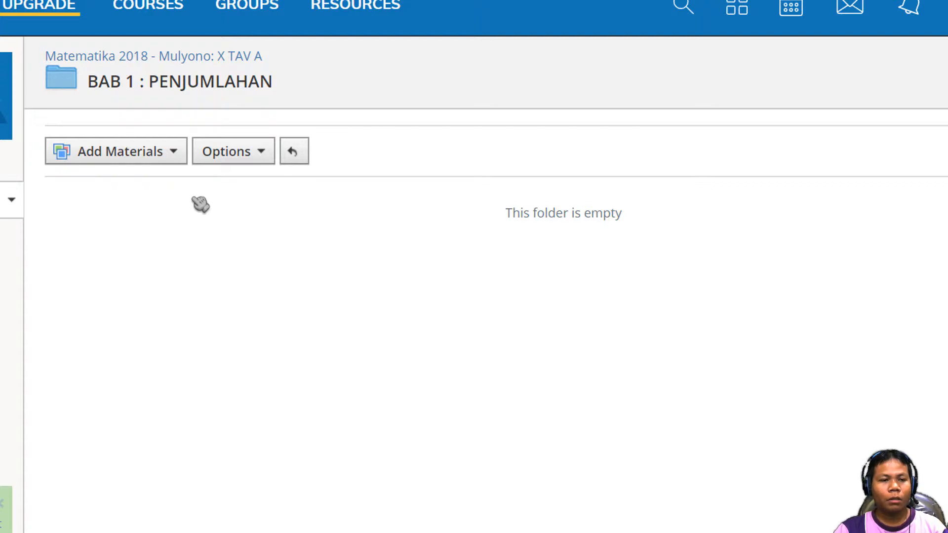
left_click(142, 158)
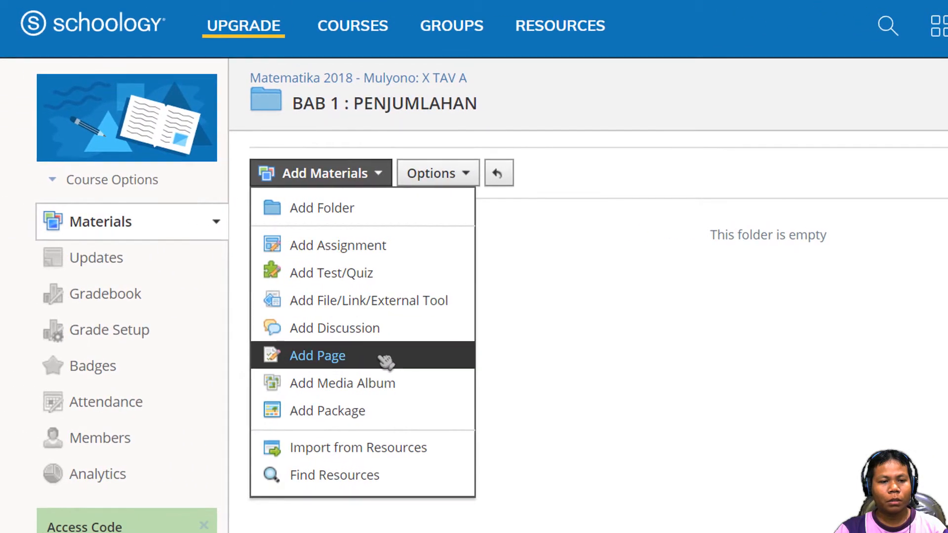
left_click(386, 362)
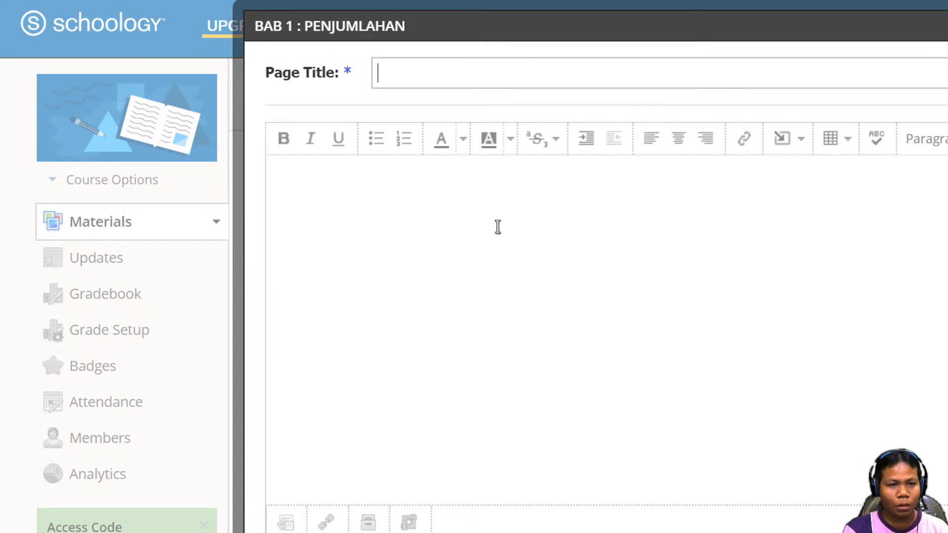
type("Tu")
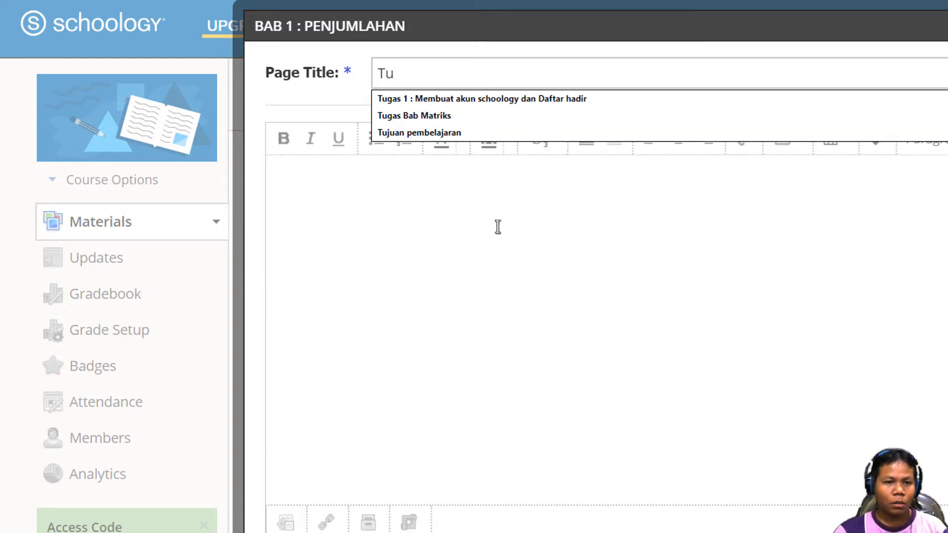
left_click(461, 133)
left_click(455, 233)
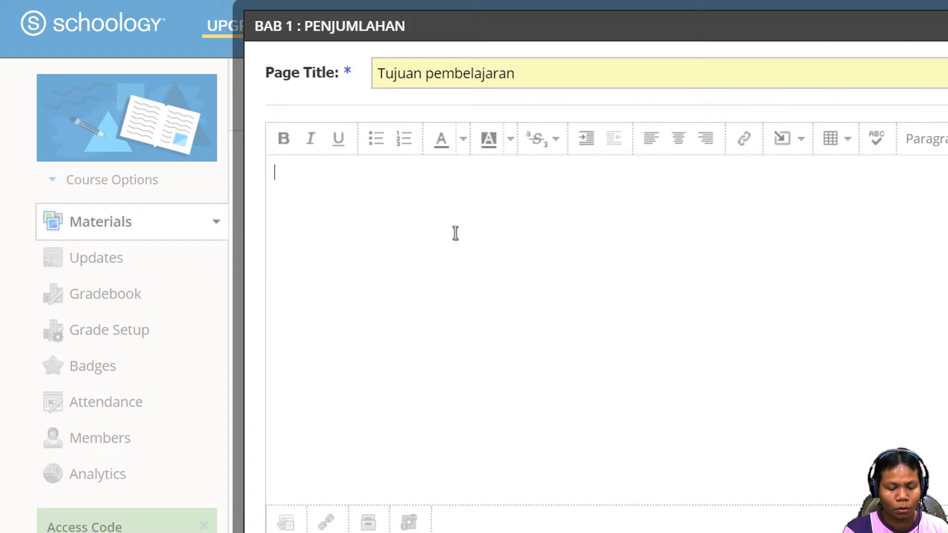
- Write "Siswa dapat :", "1. menjumlahkan bilangan +" and "2. sddfsdfsdfsdf" on separate lines as the page content and create the page
type("Siswa dapat :")
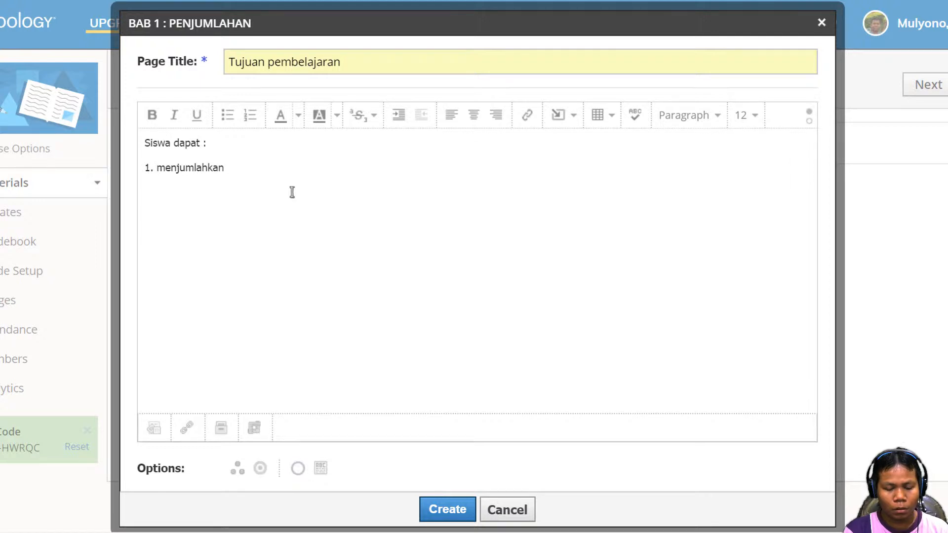
type("bn")
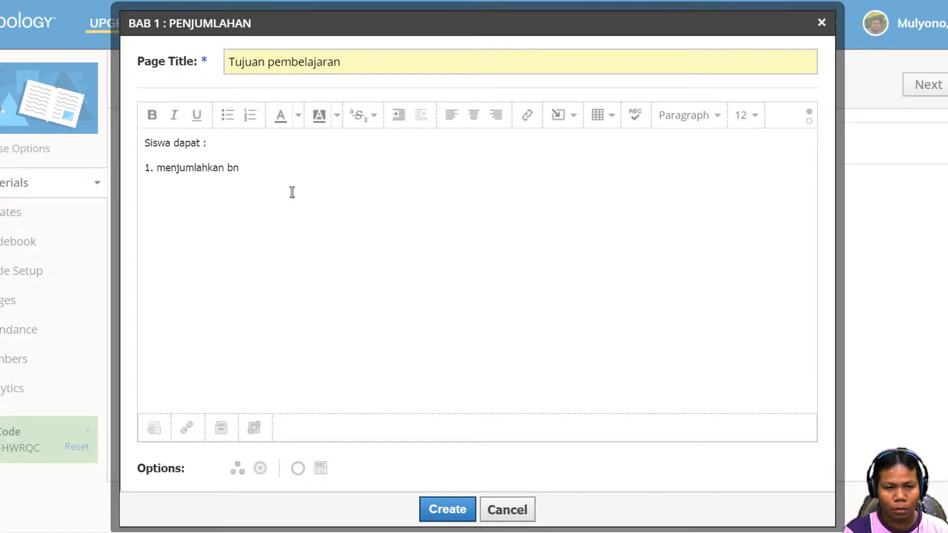
type("il angan +")
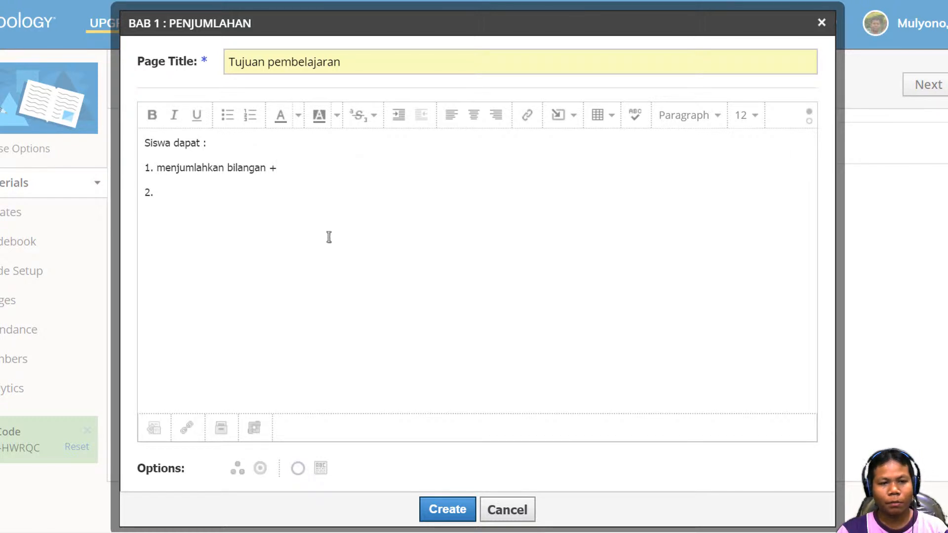
type("sddfsdfsdfsdf")
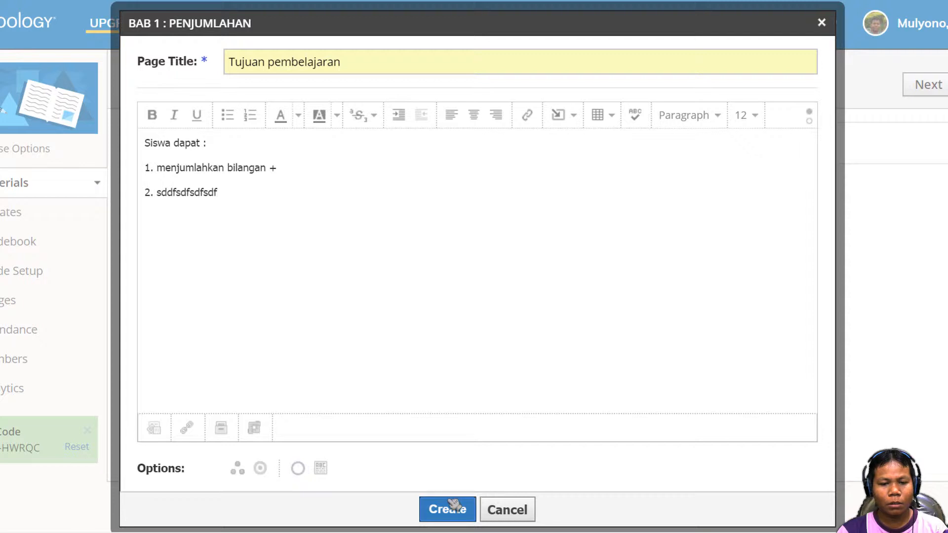
left_click(454, 504)
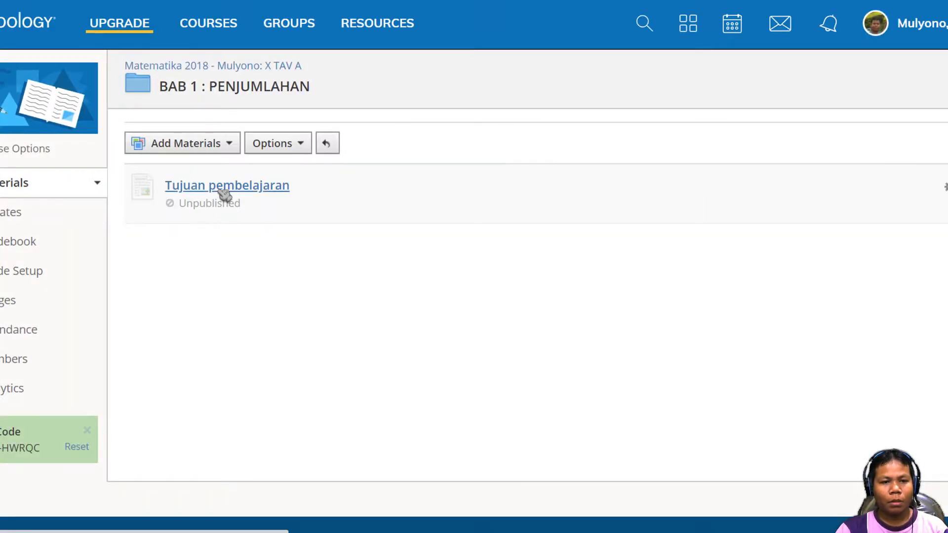
- Create a second page in the folder titled "Penjumlahan Bilangan Positif" with "+++++" as its content
left_click(190, 148)
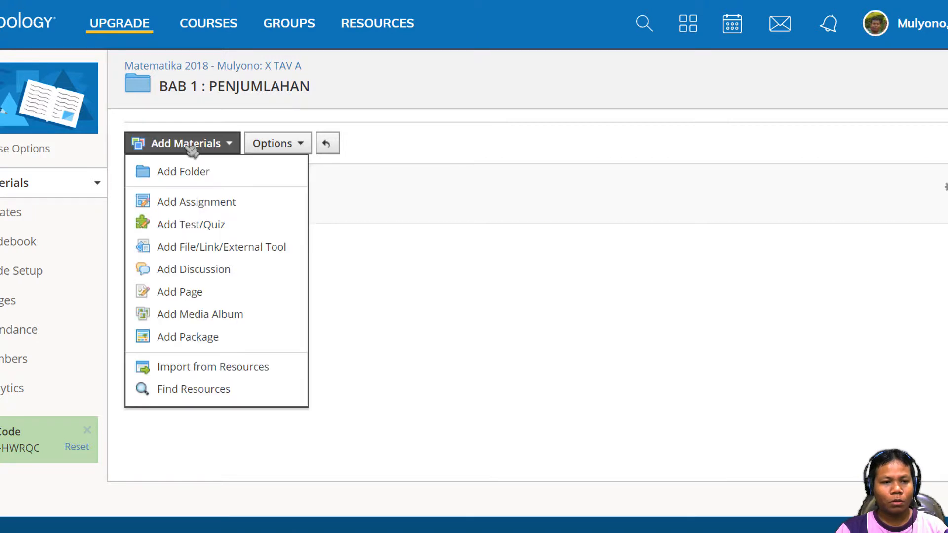
left_click(219, 292)
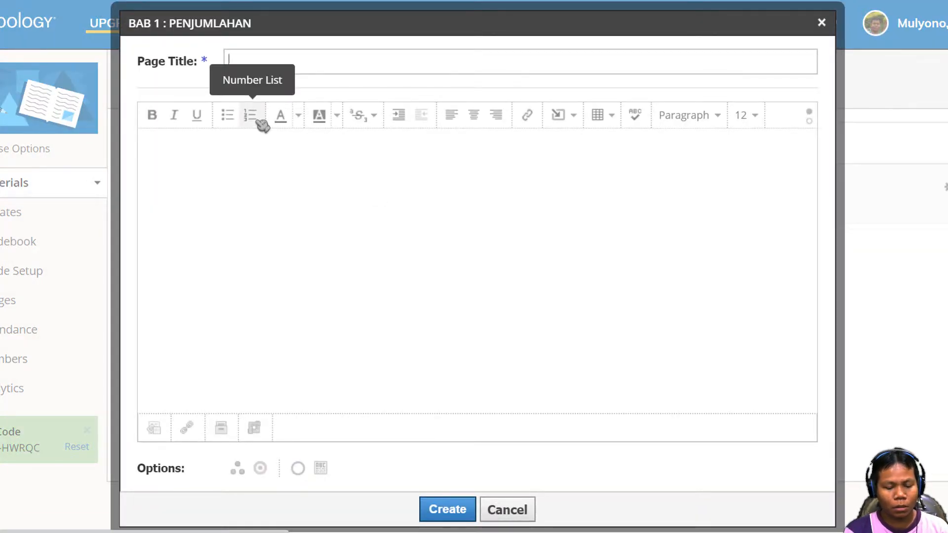
type("Ba")
key("BackSpace")
key("BackSpace")
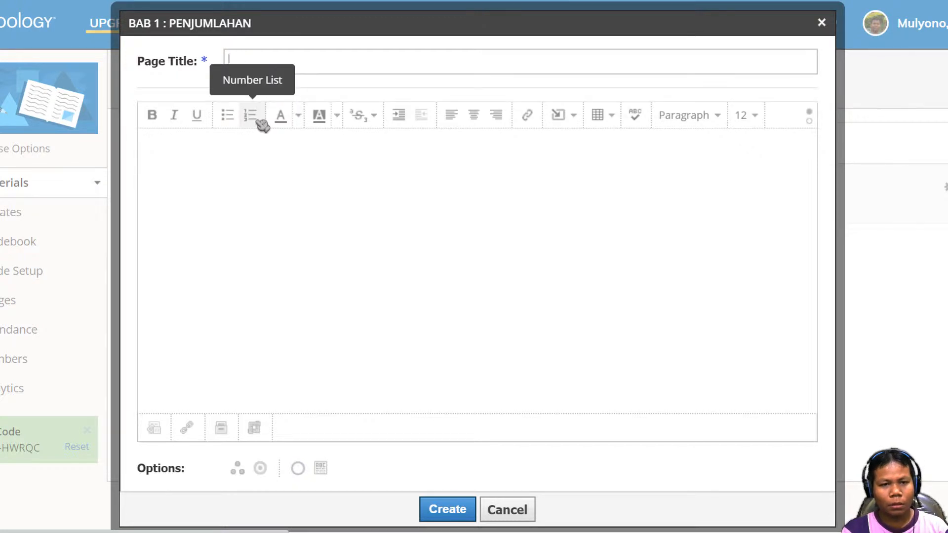
type("Penjumlahan Bilangan Positif")
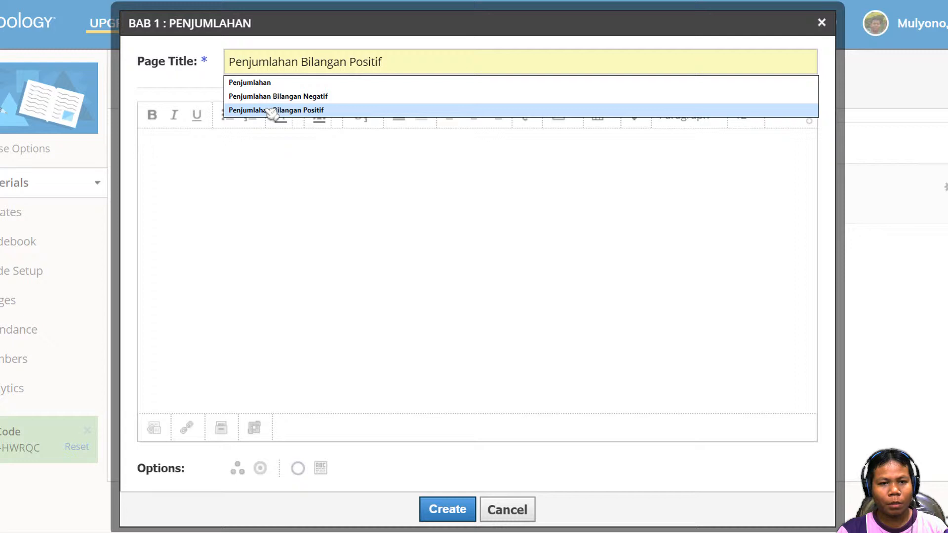
left_click(272, 111)
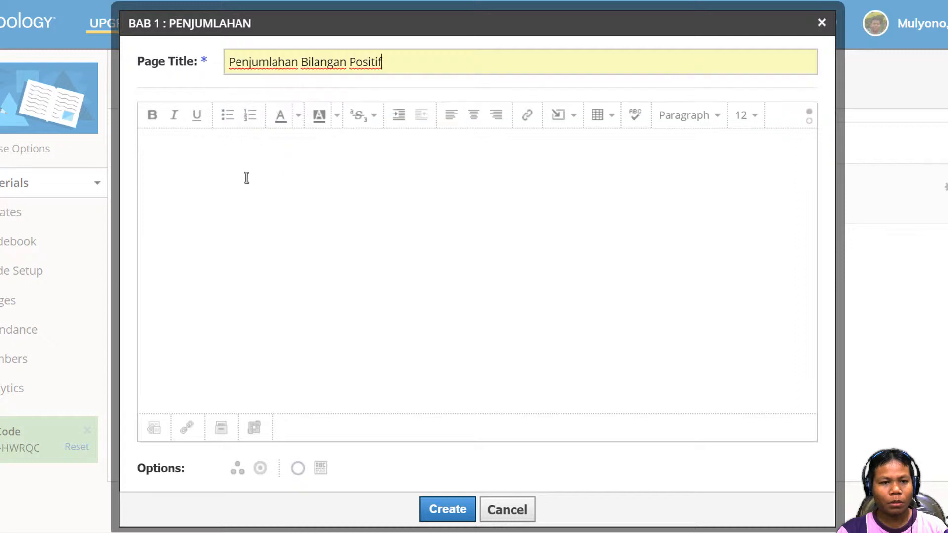
left_click(247, 186)
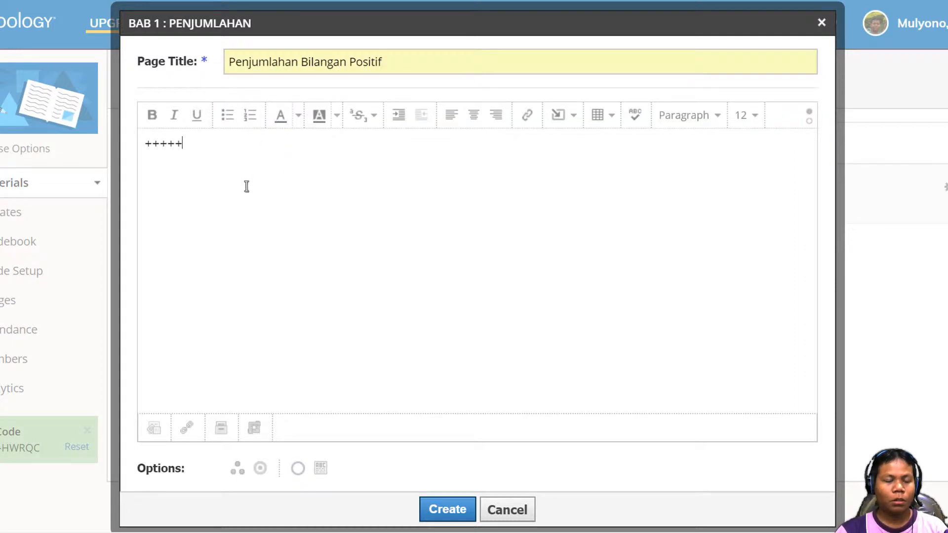
left_click(461, 510)
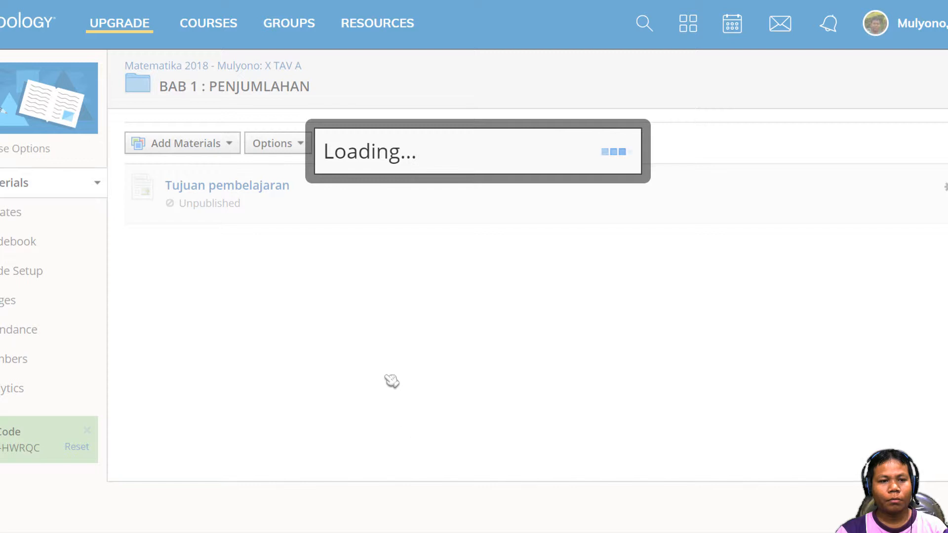
- Create a third page in the folder titled "Penjumlahan Bilangan Negatif" with a row of hyphens as its content
left_click(192, 148)
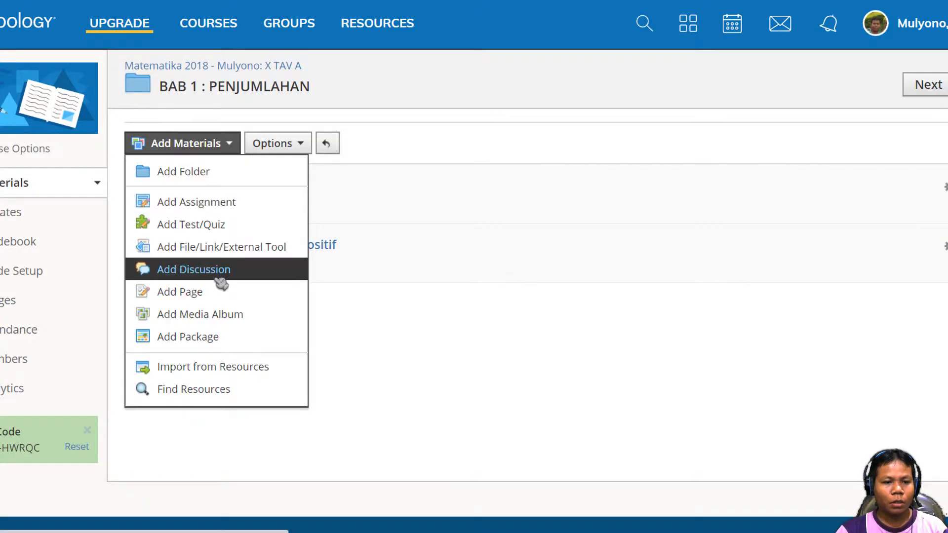
left_click(218, 295)
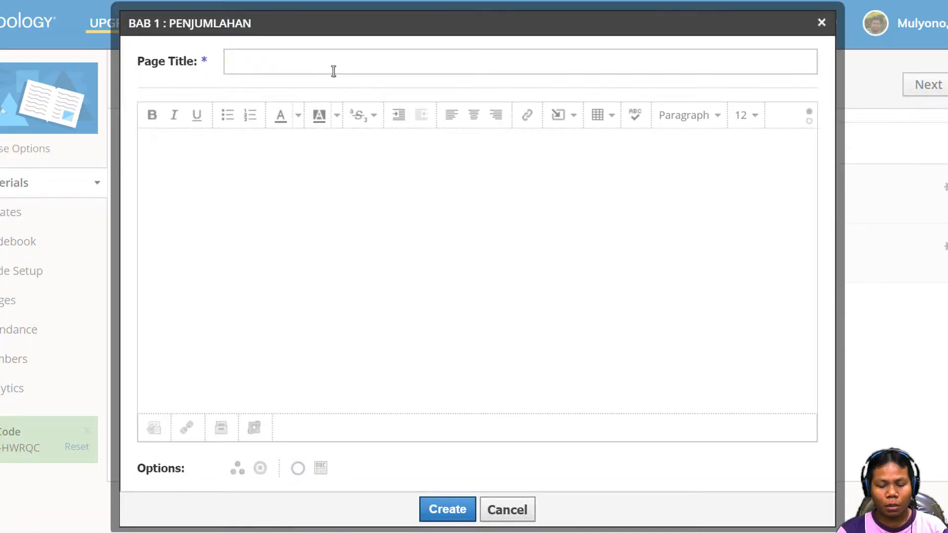
type("Penjumlahan Bilangan Negatif")
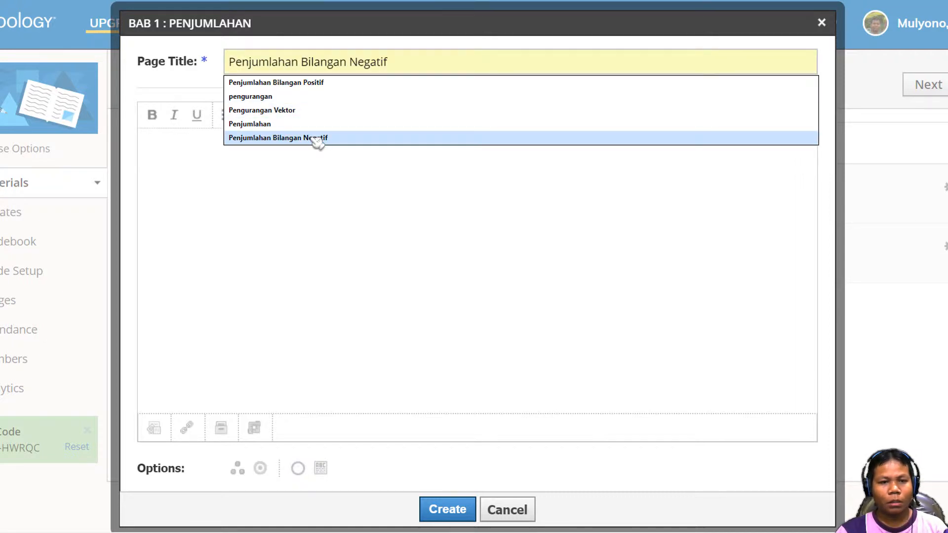
left_click(317, 138)
left_click(258, 186)
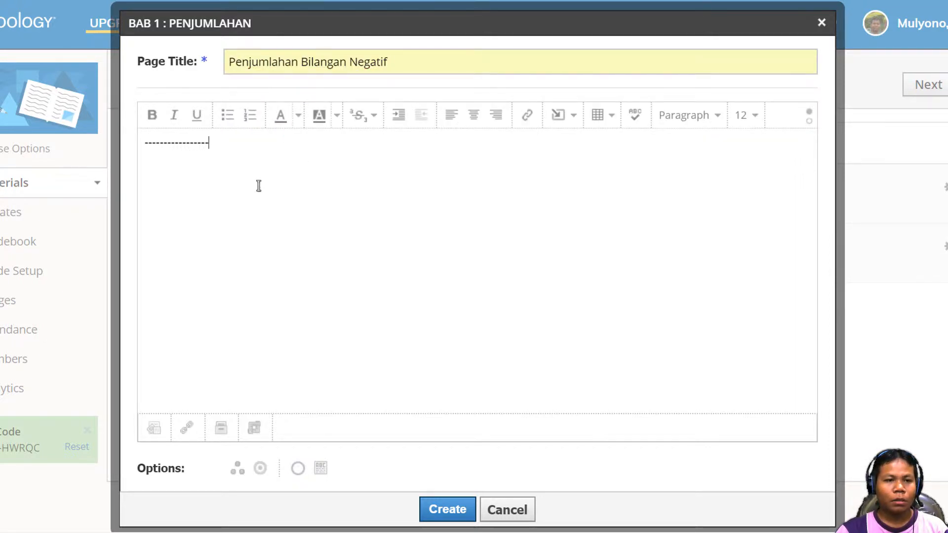
left_click(459, 511)
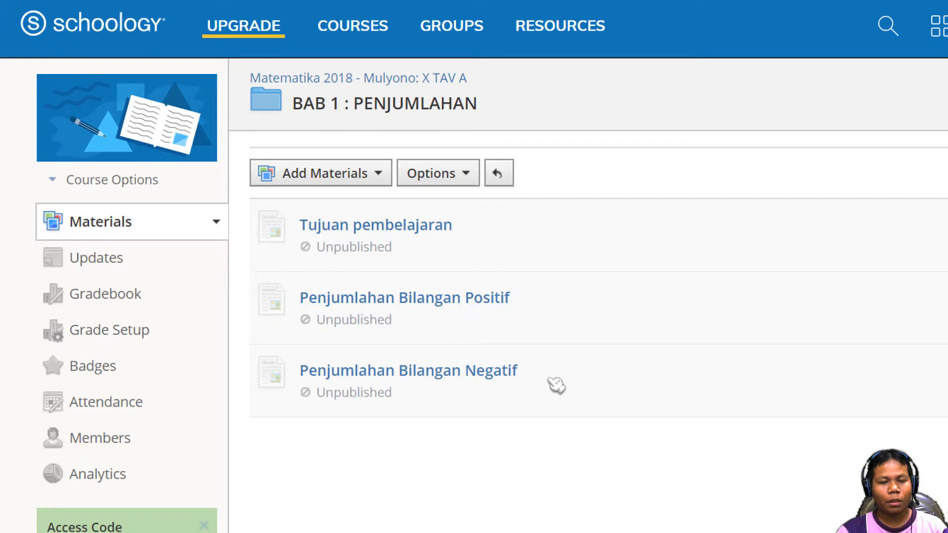
- Create a discussion in the folder titled "Diskusi tentang Bab 1" with the description "Silahkan jika ada pertanyaan tulis di kolom komentar"
left_click(321, 181)
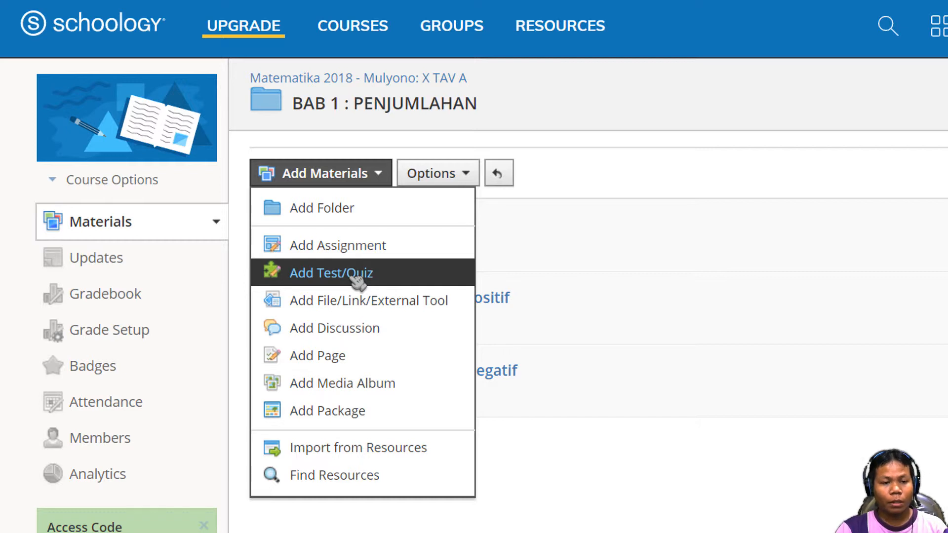
left_click(349, 329)
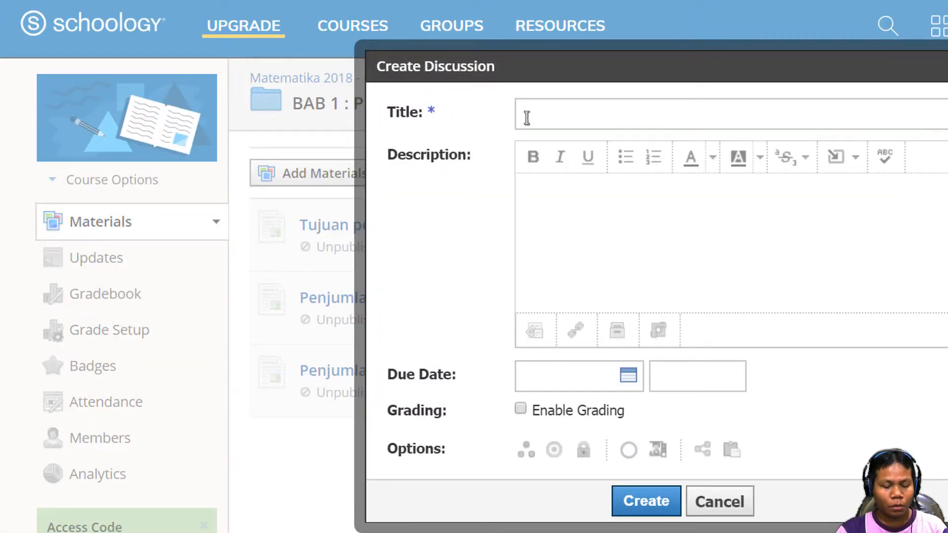
type("Dis")
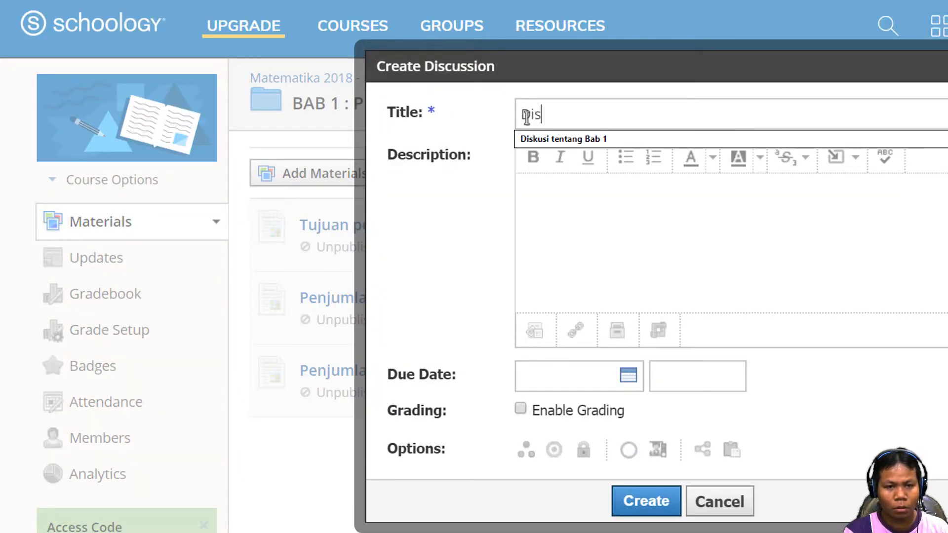
key("Down")
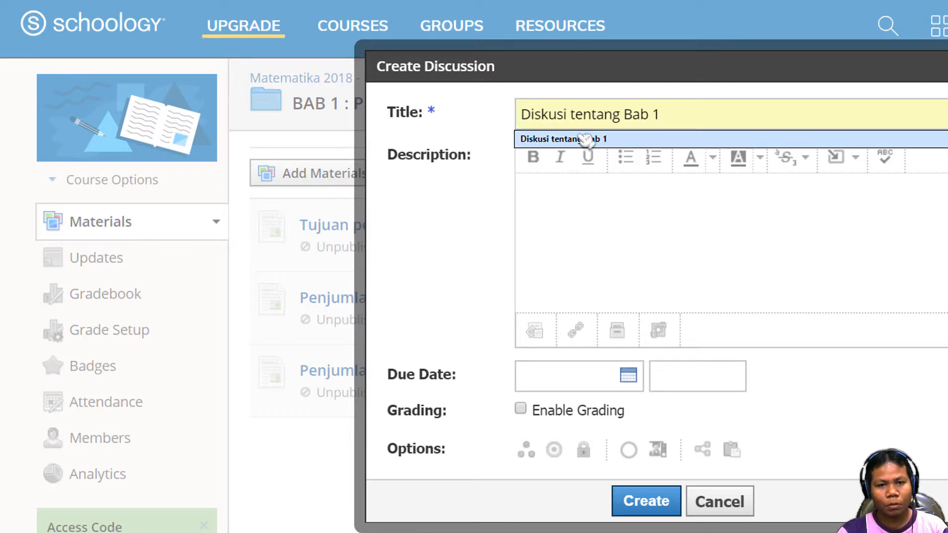
left_click(593, 210)
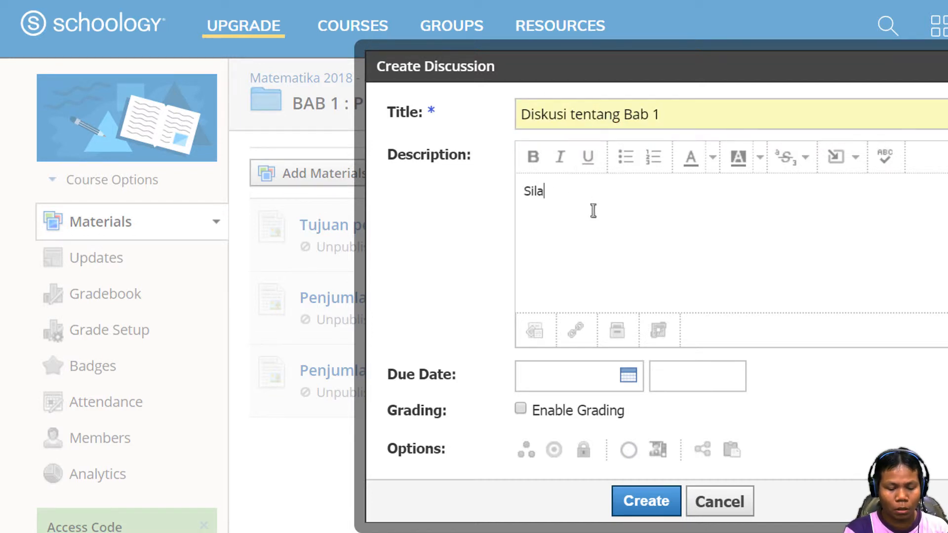
type("Silahkan jika a")
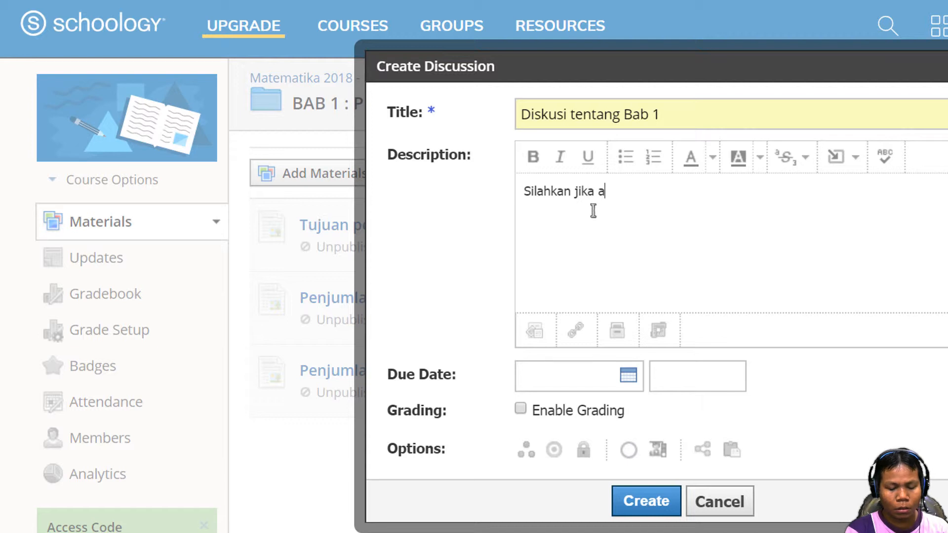
type("da pertanyaan tulis")
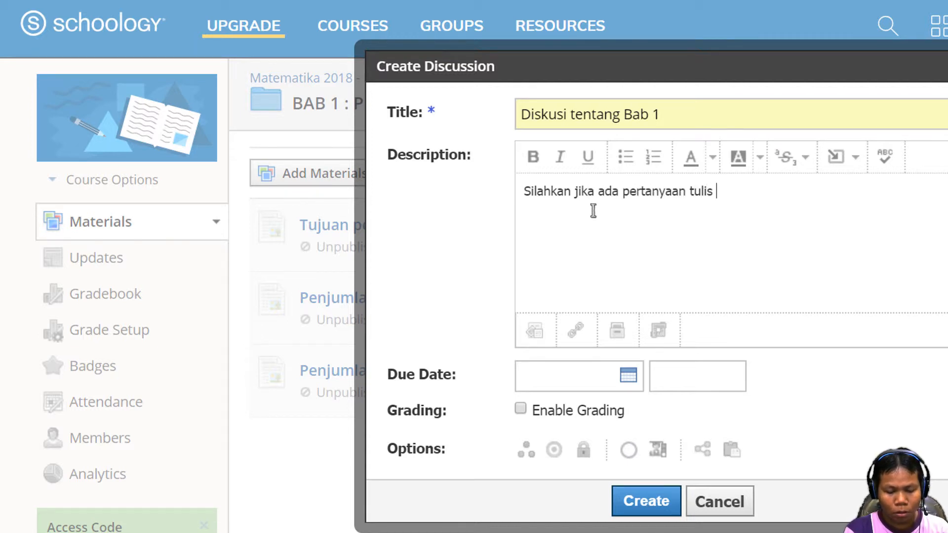
type("di kolom k")
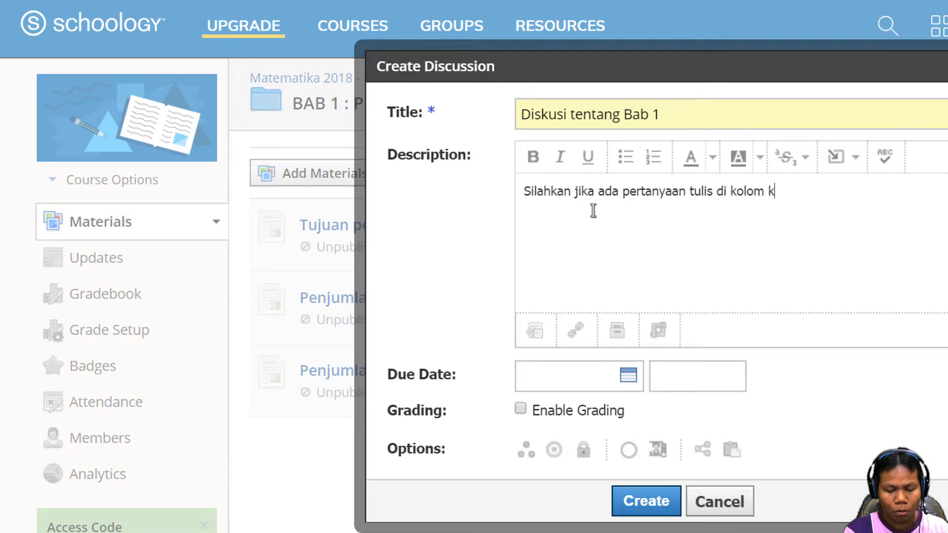
type("omentar")
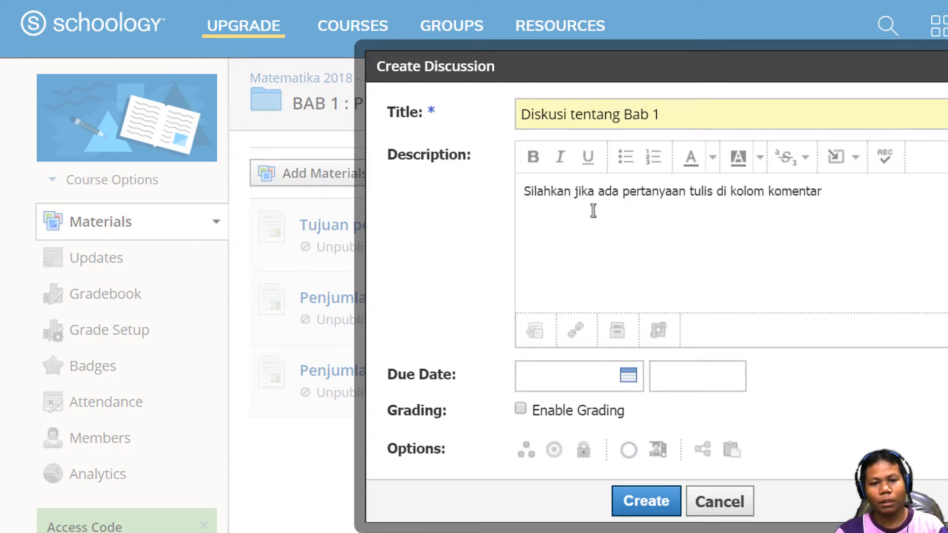
left_click(617, 500)
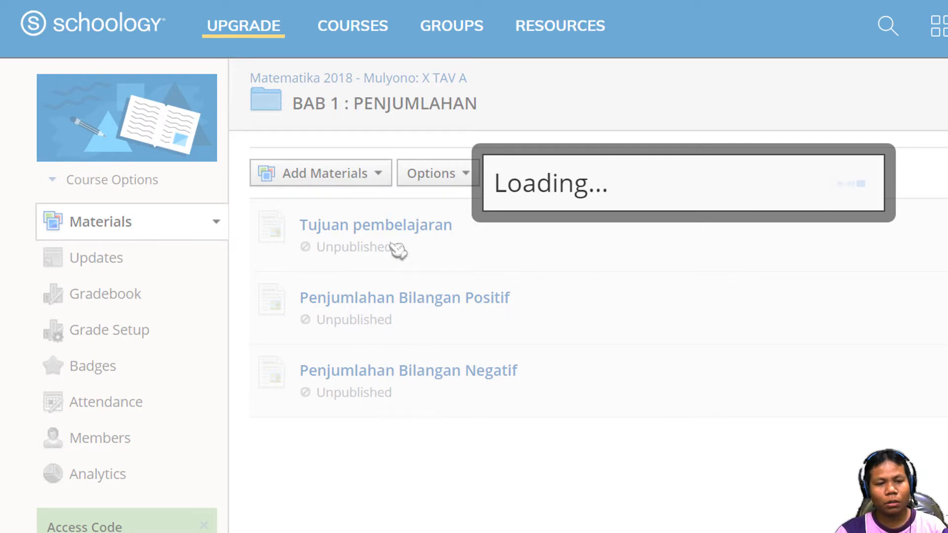
- Create a test/quiz in the folder named "Ulangan bab 1" in the "Nilai Ulangan harian" category
left_click(356, 182)
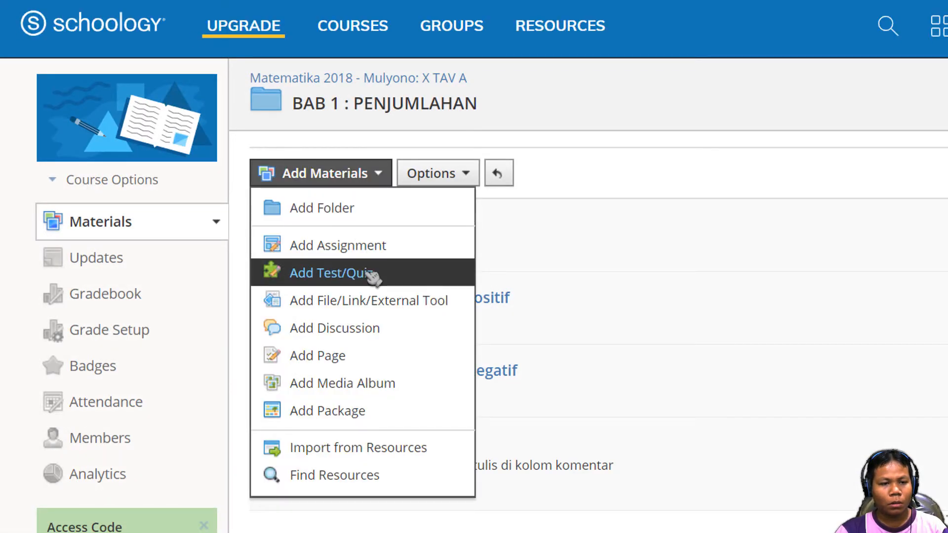
left_click(339, 279)
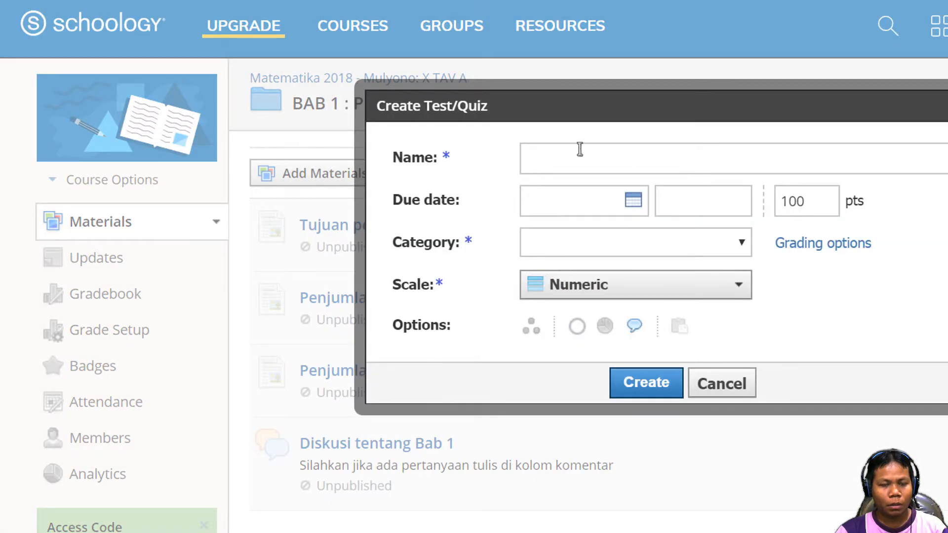
type("Ulanga")
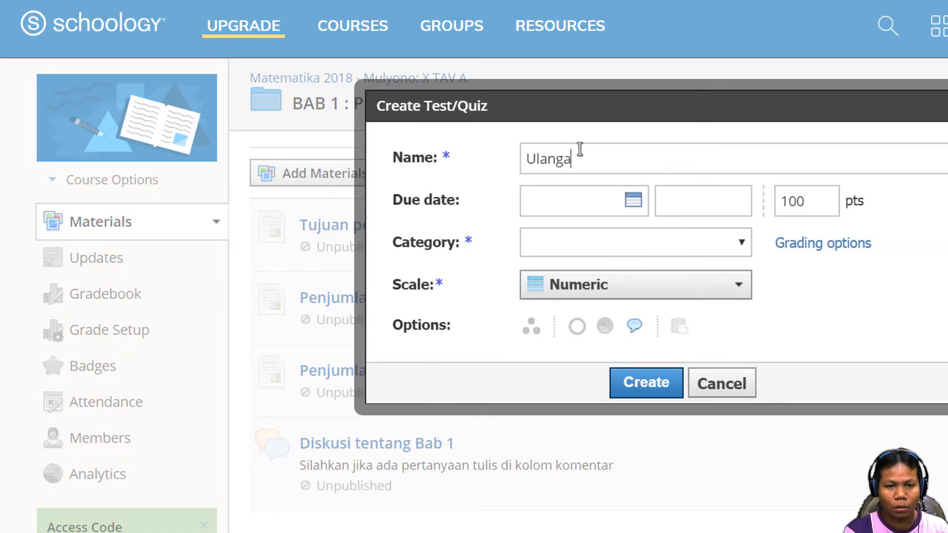
type("n bab 1")
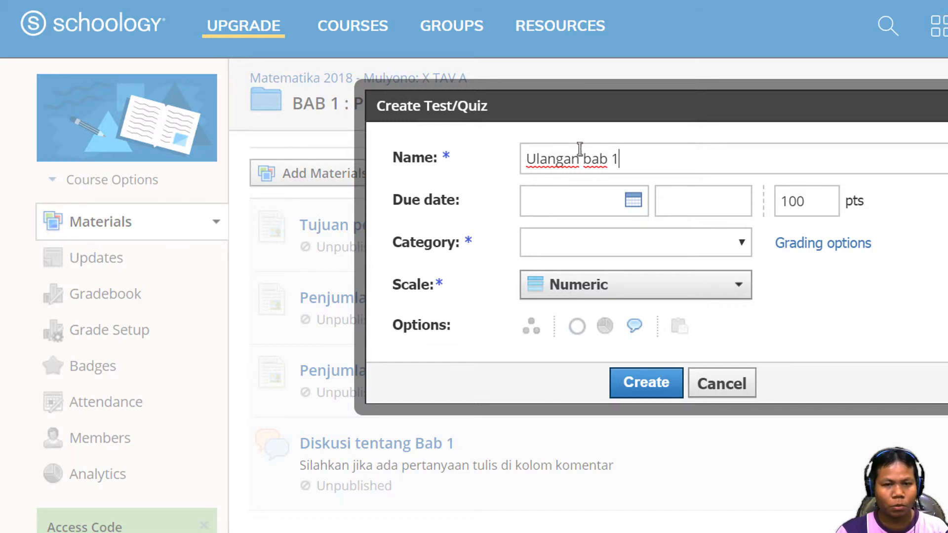
left_click(573, 245)
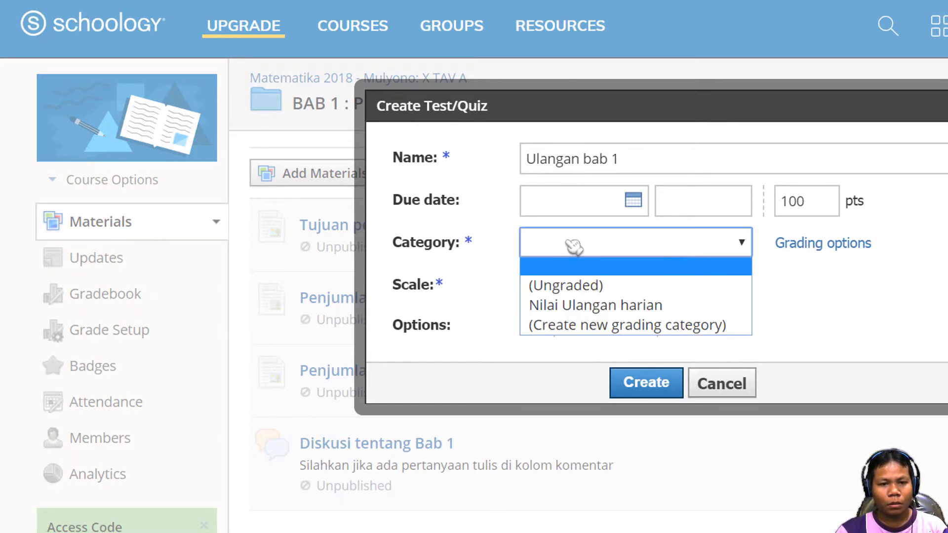
left_click(633, 303)
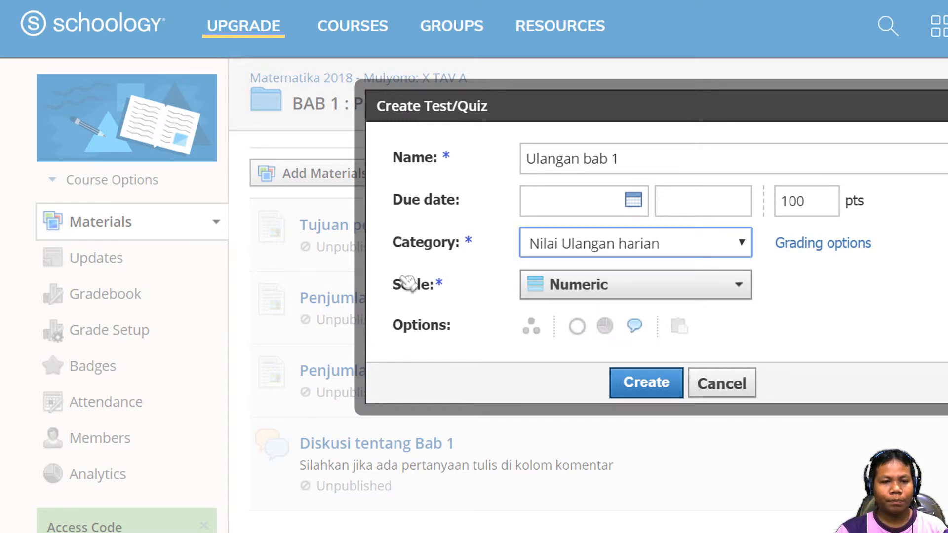
left_click_drag(413, 200, 464, 201)
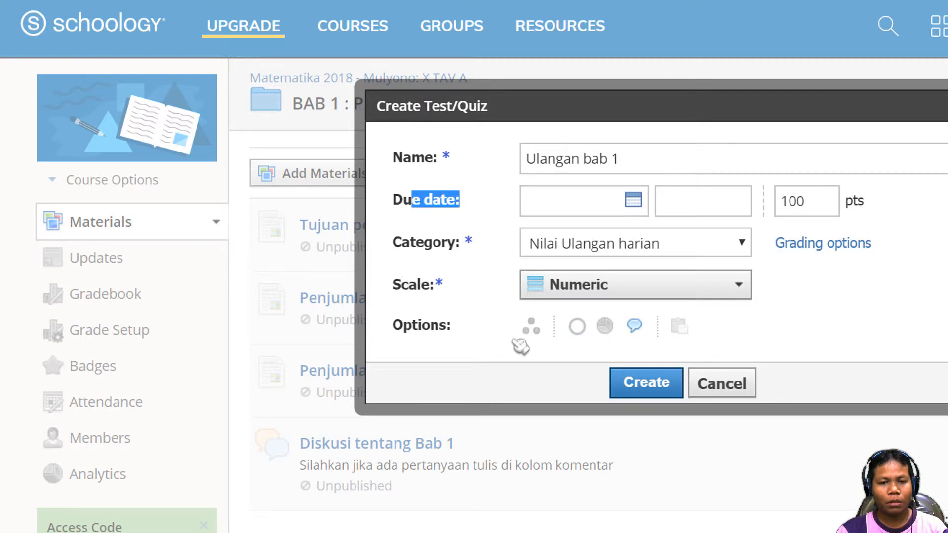
left_click(641, 383)
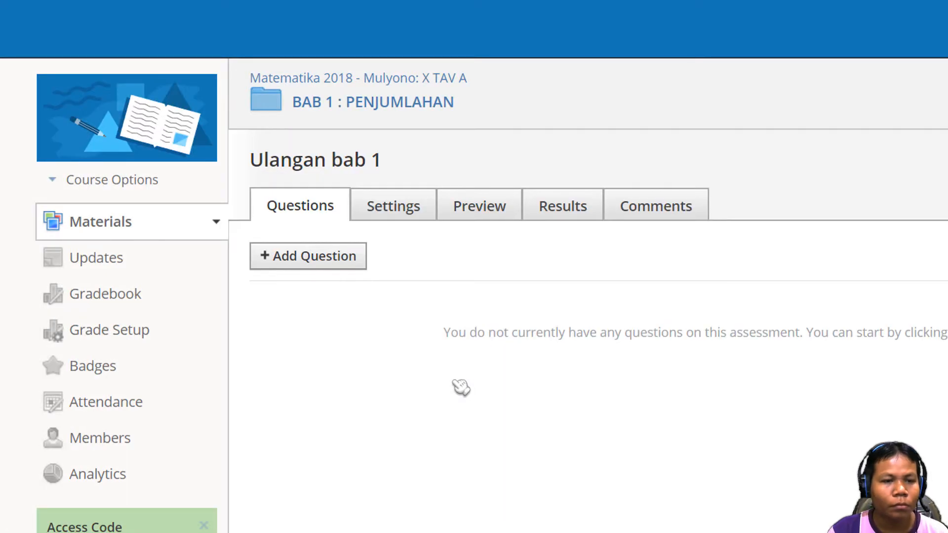
- Return from the quiz to the "BAB 1 : PENJUMLAHAN" folder and go back to the X TAV A course's main materials list
left_click(263, 128)
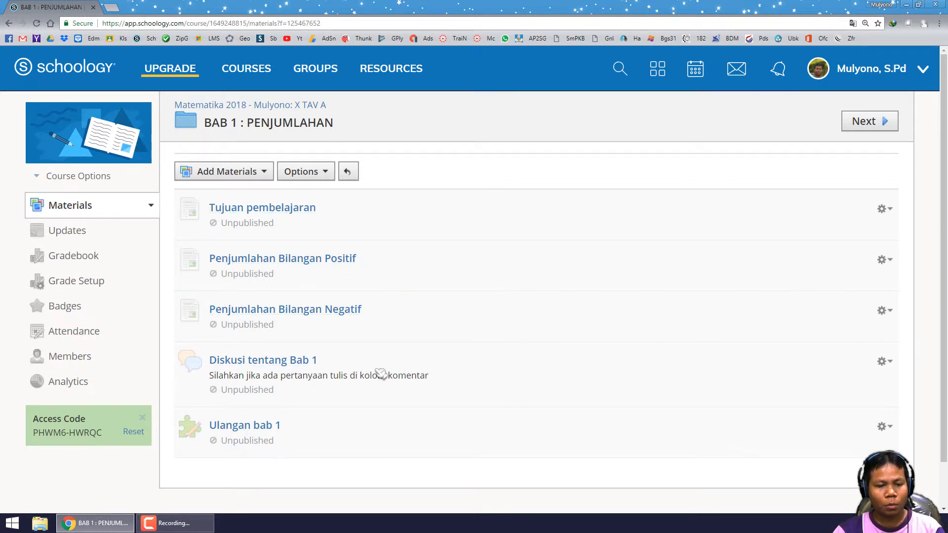
double_click(266, 123)
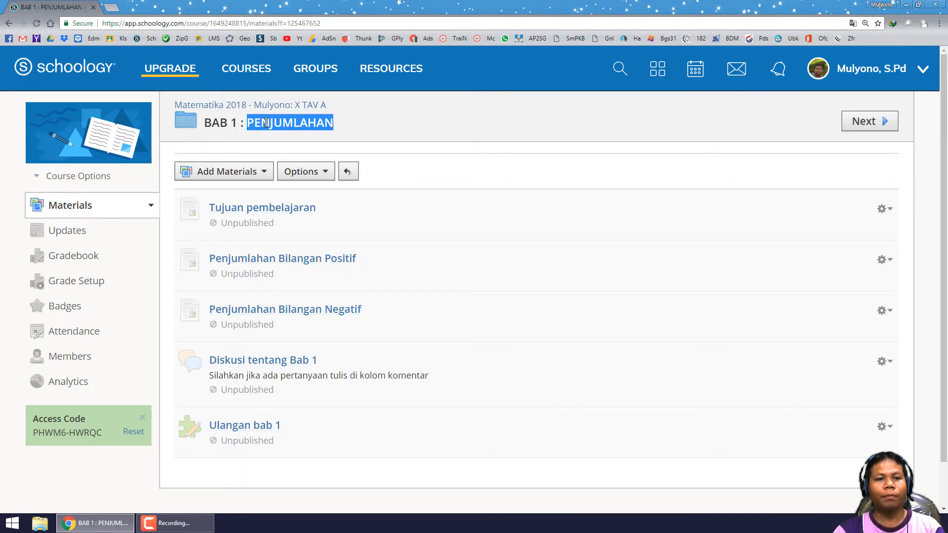
left_click(234, 121)
left_click(264, 105)
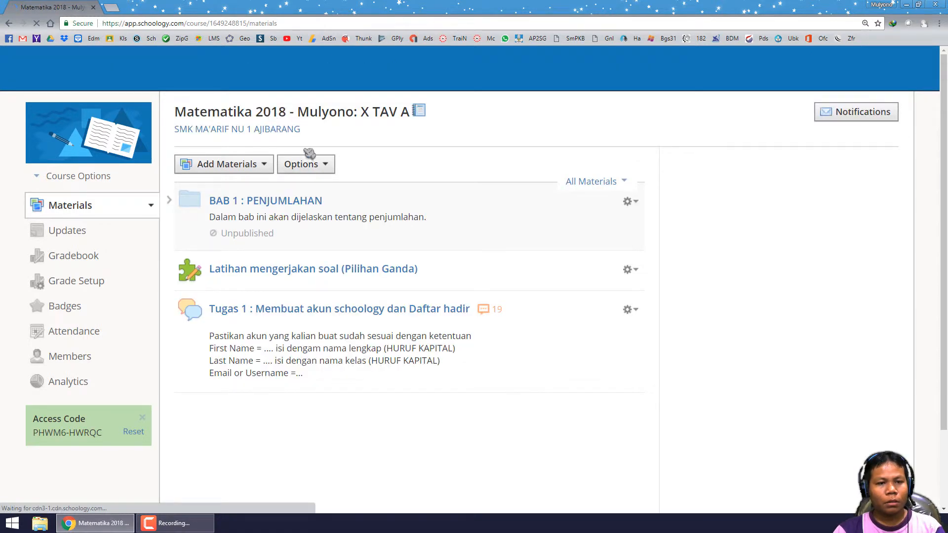
- Create an unpublished folder titled "BAB 2 : PENGURANGAN" with the description "Pada bab ini tentang ----"
left_click(247, 165)
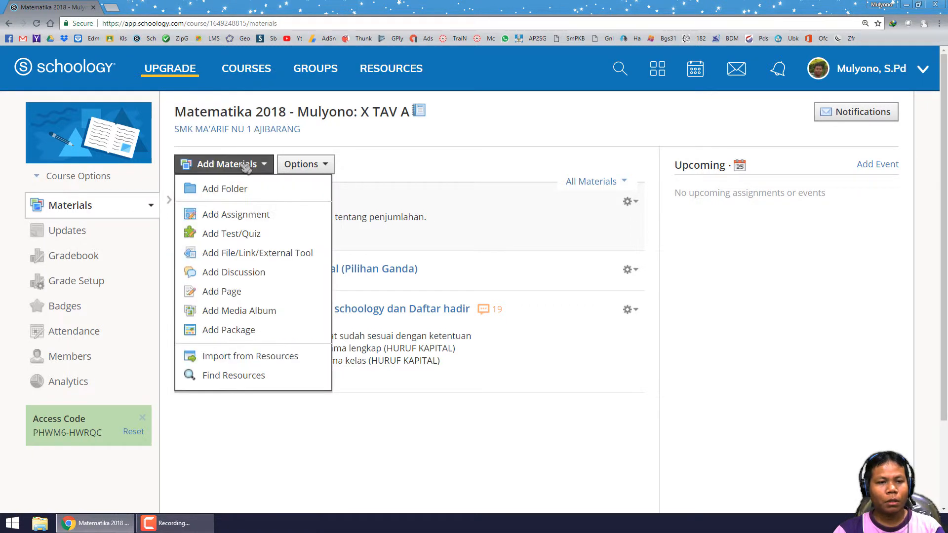
left_click(247, 190)
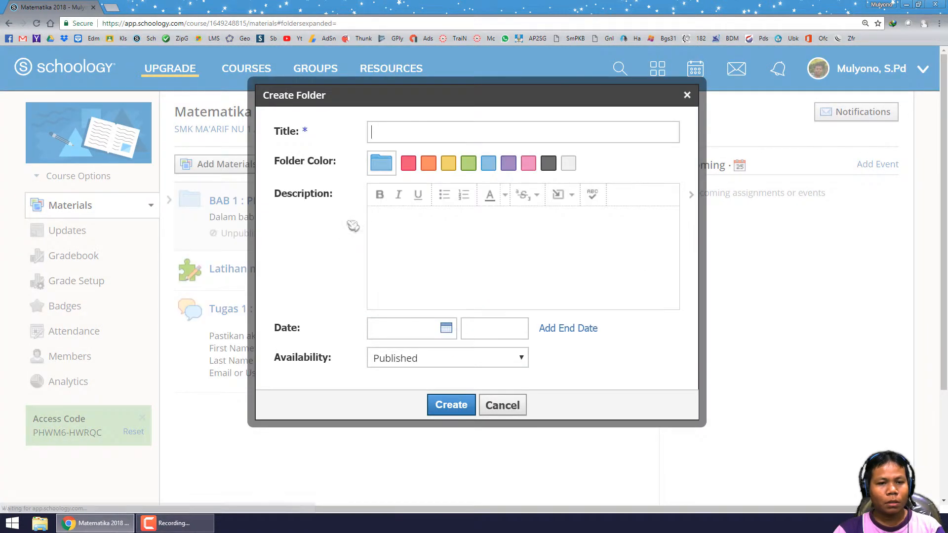
type("Ba")
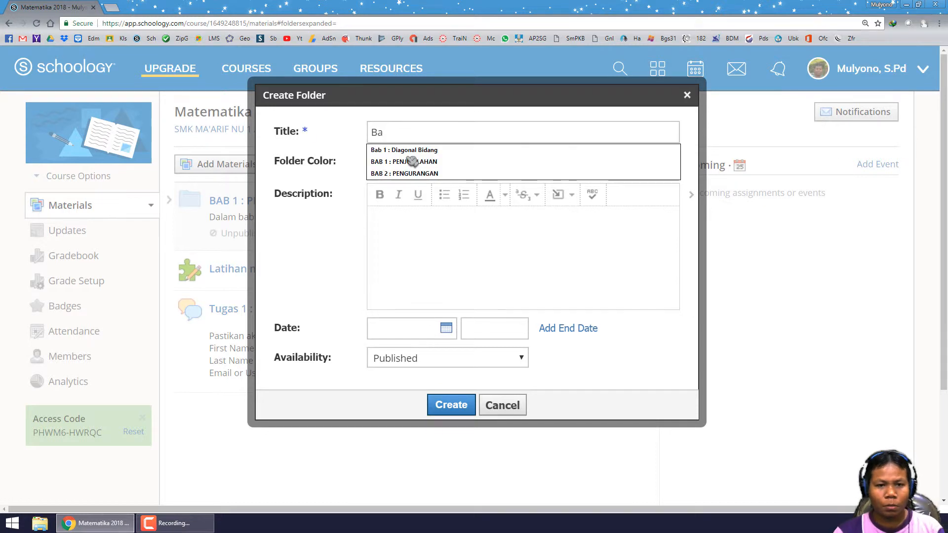
left_click(415, 173)
left_click(419, 242)
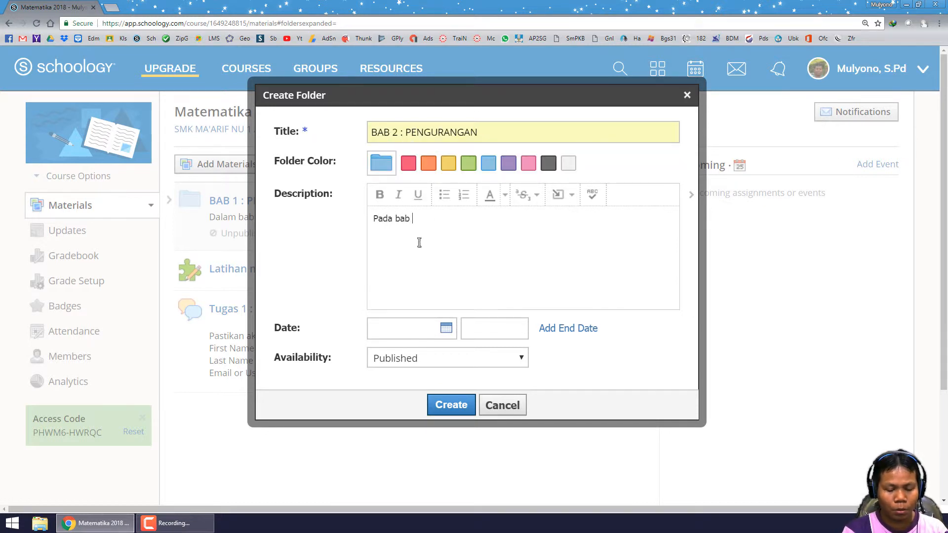
type("Pada bab ini ten")
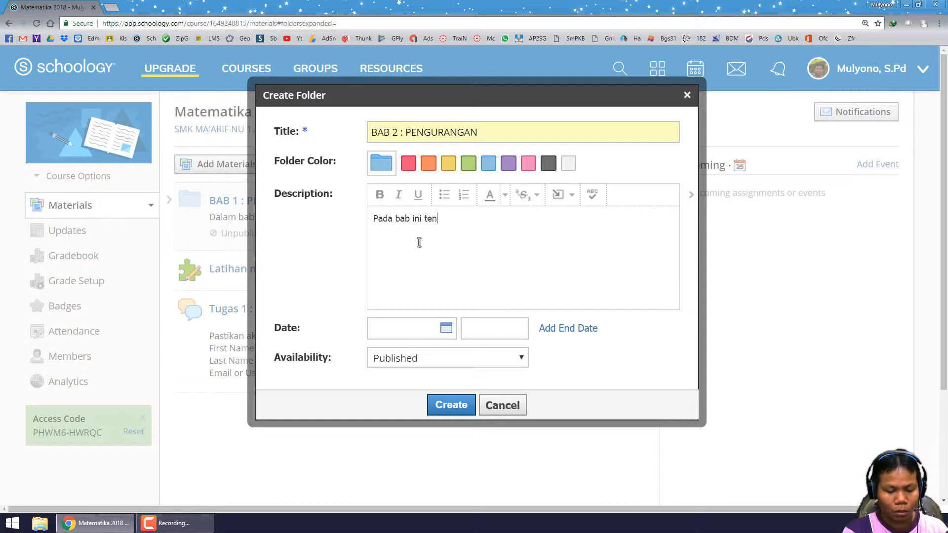
type("tang ----")
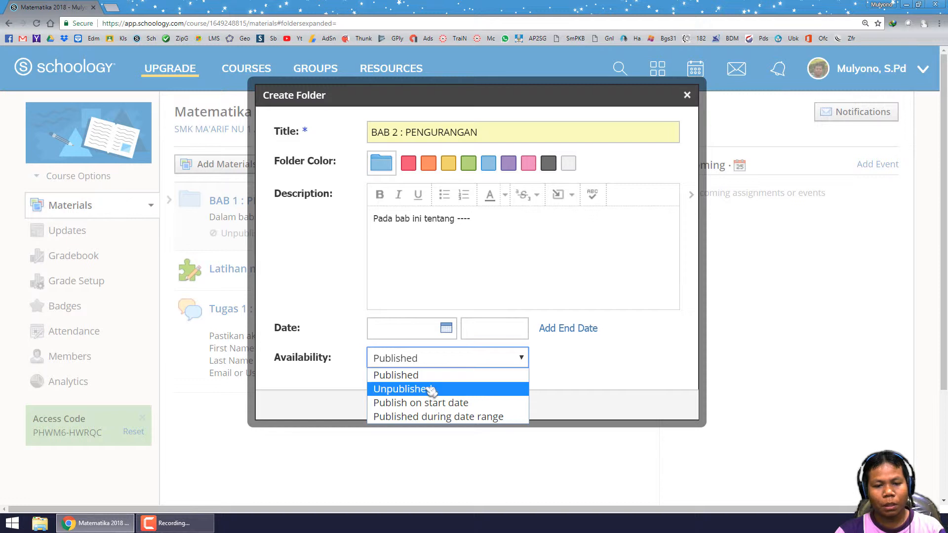
left_click(431, 390)
left_click(448, 410)
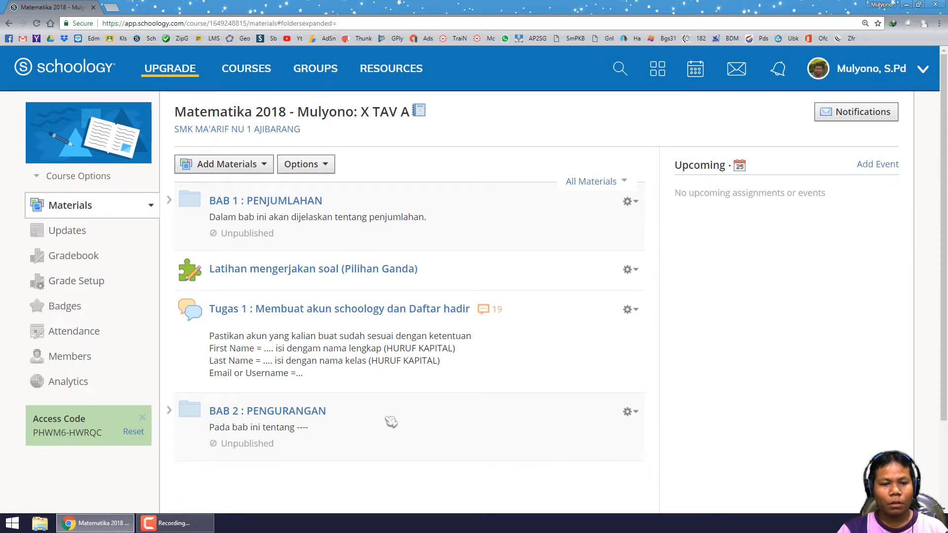
- Reorder the "BAB 2 : PENGURANGAN" folder to directly below "BAB 1 : PENJUMLAHAN", then view its contents and return to the course materials
left_click_drag(390, 423, 440, 268)
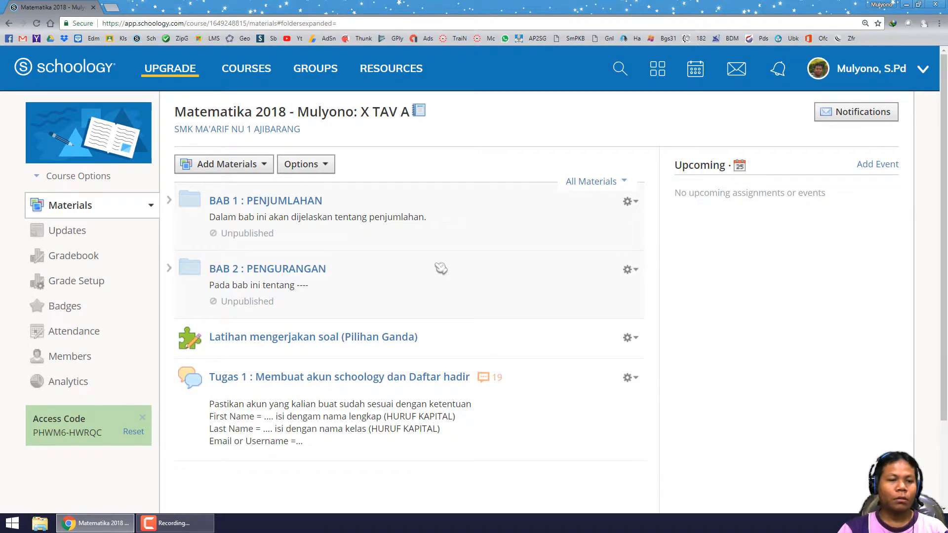
left_click(316, 269)
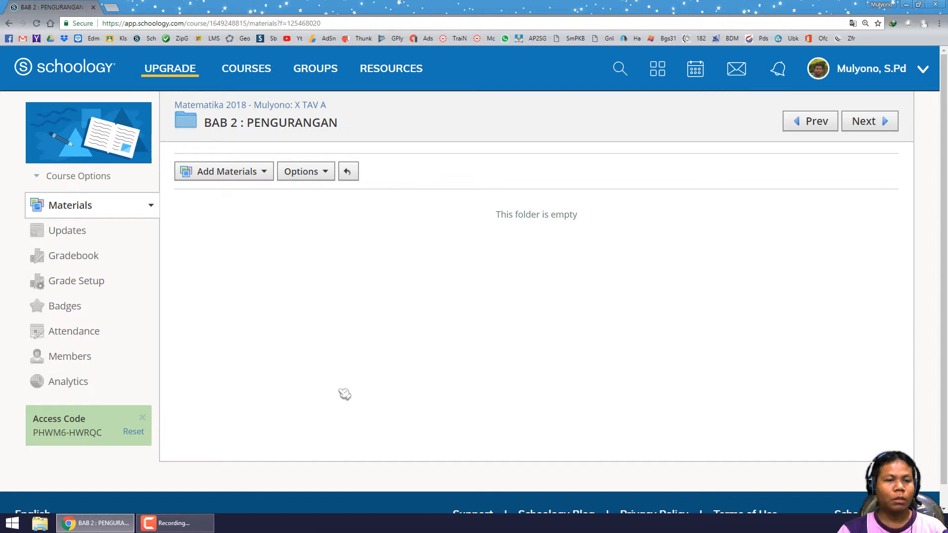
left_click(262, 106)
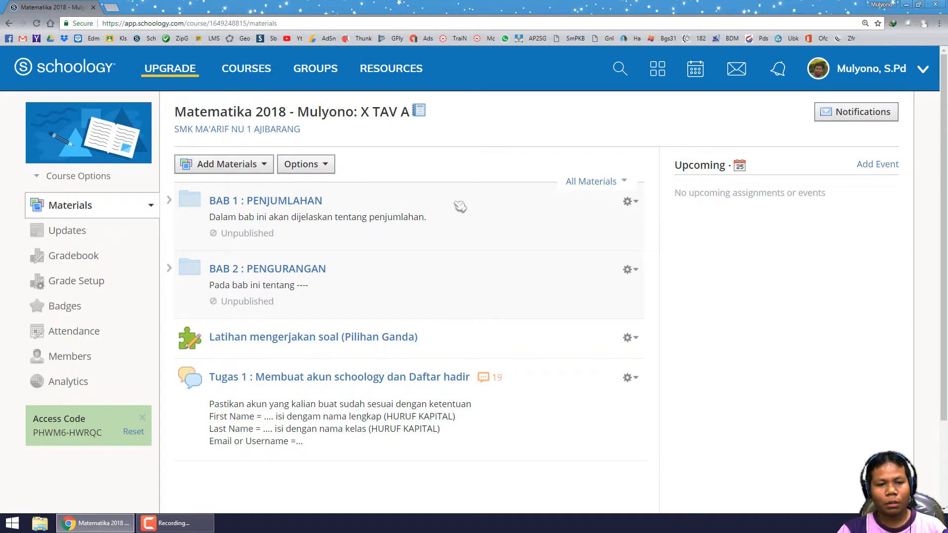
- Move the "Tugas 1 : Membuat akun schoology dan Daftar hadir" discussion into the "BAB 1 : PENJUMLAHAN" folder and view it there
left_click(632, 379)
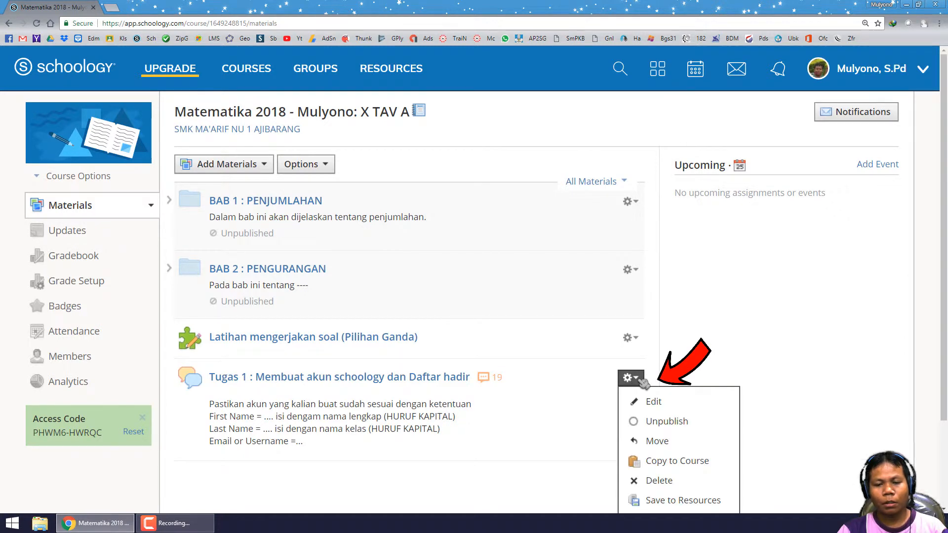
left_click(656, 441)
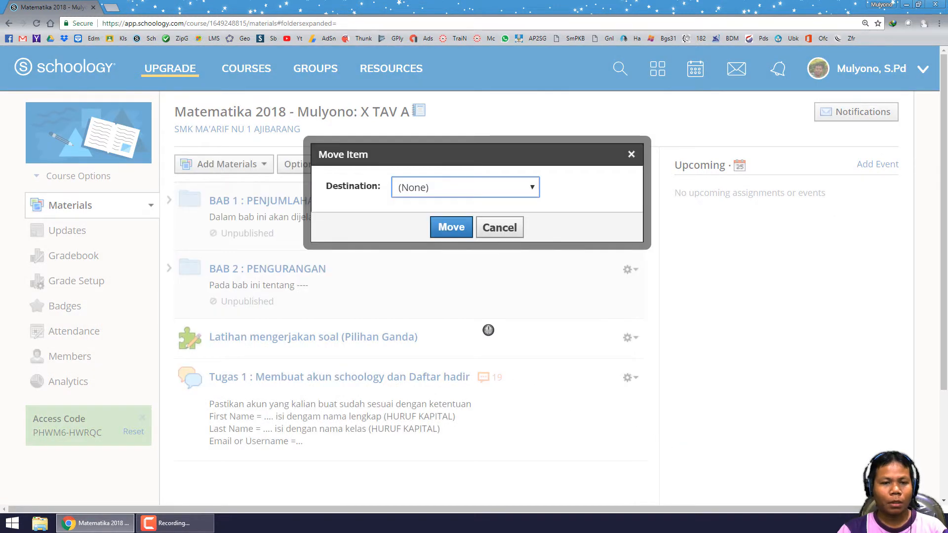
left_click(433, 193)
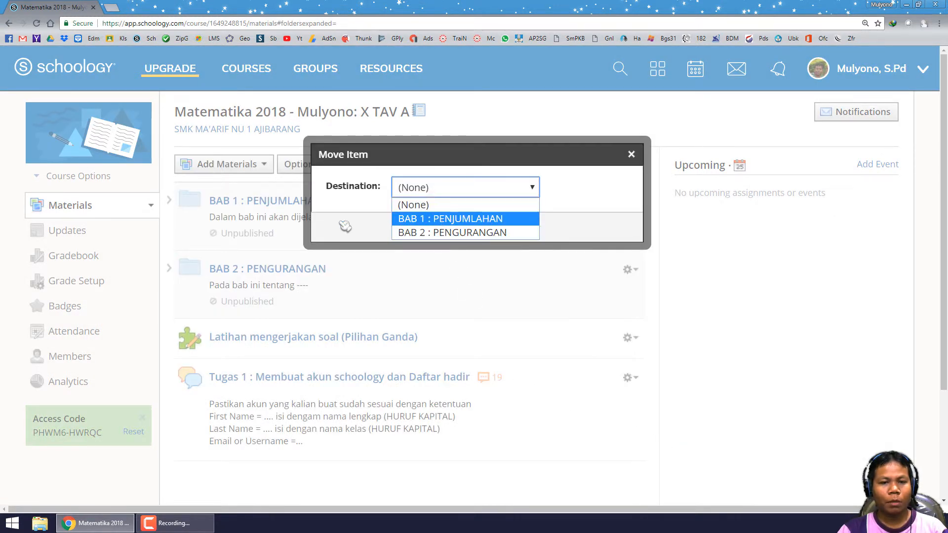
left_click(429, 219)
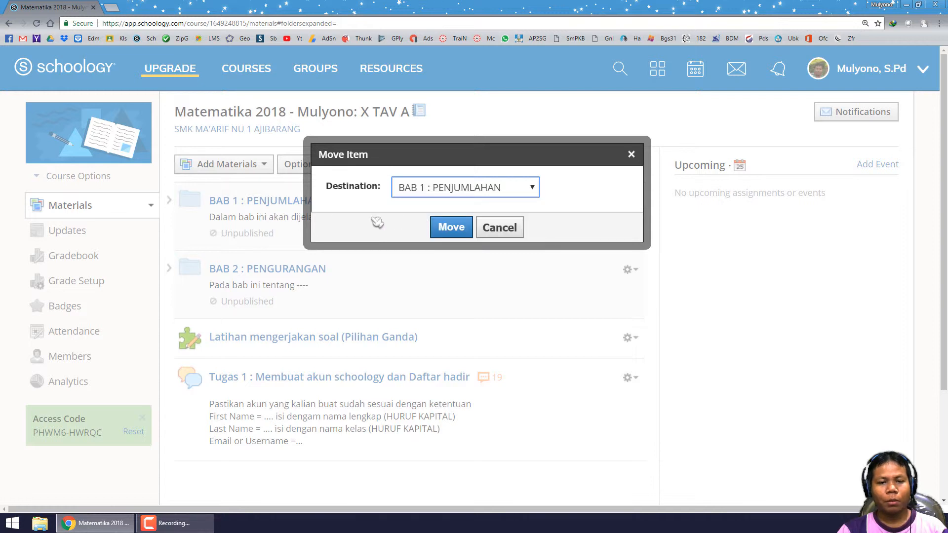
left_click(450, 228)
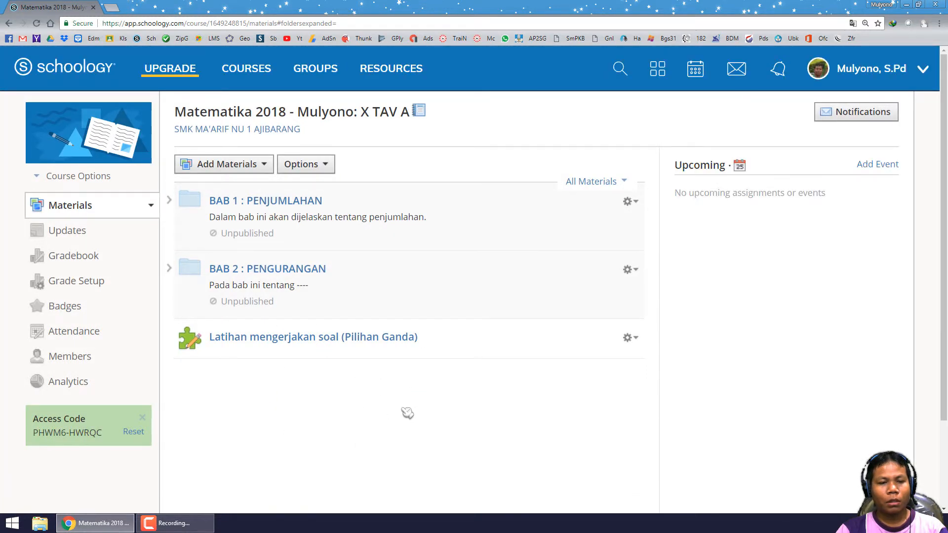
left_click(294, 212)
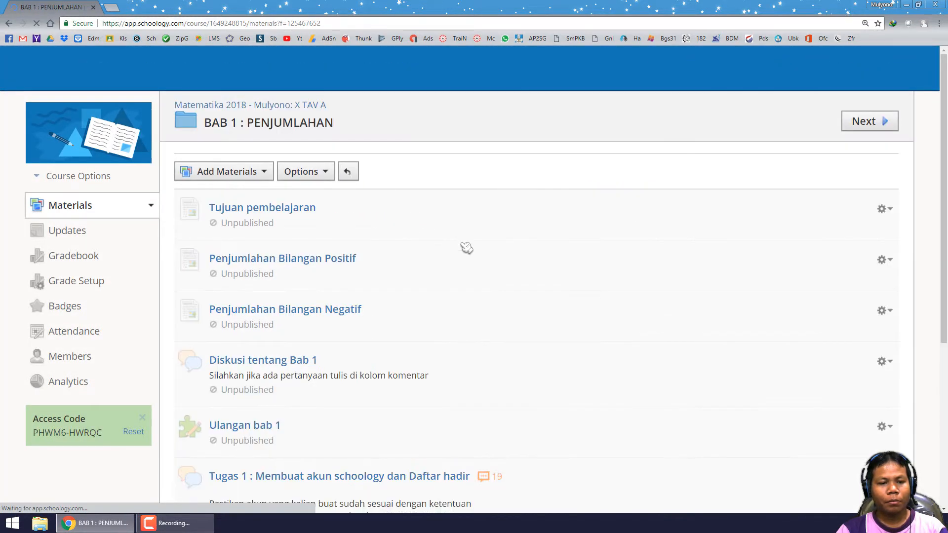
scroll(444, 296, "down", 3)
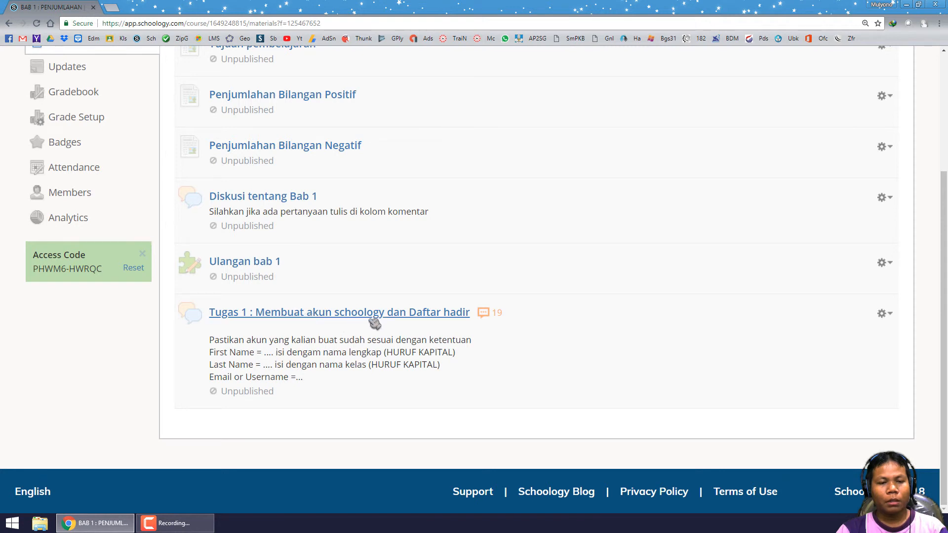
- Move the "Tugas 1" discussion out of its folder with destination "(None)" and return to the course's main materials list
left_click(886, 314)
left_click(849, 357)
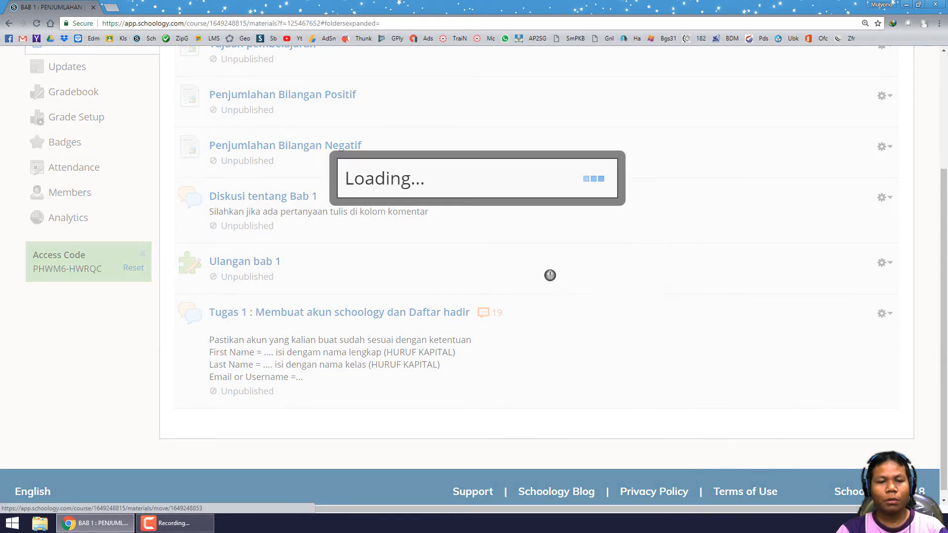
left_click(439, 190)
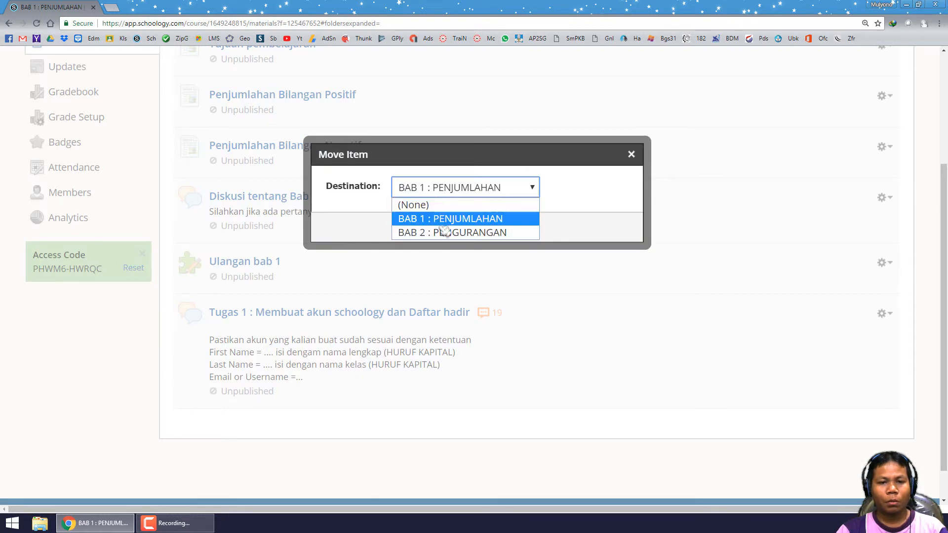
left_click(428, 206)
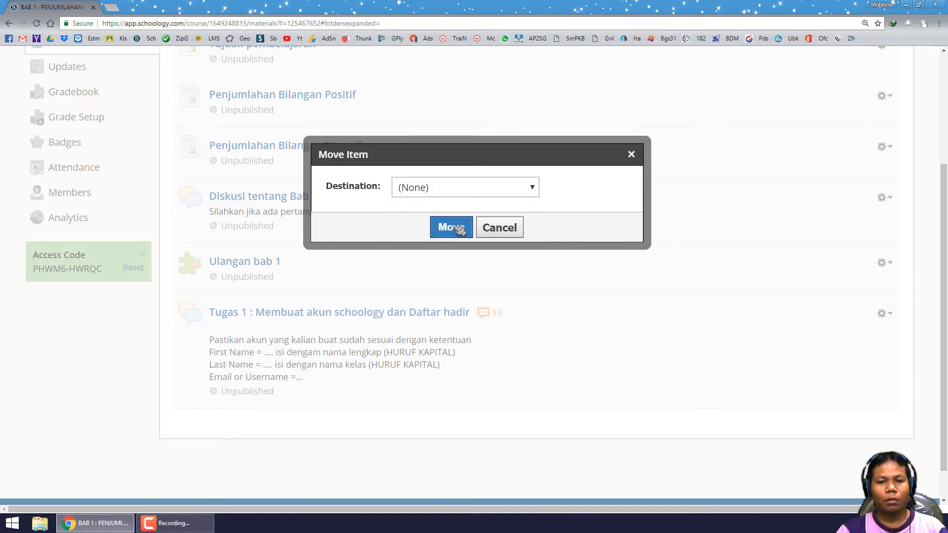
left_click(448, 227)
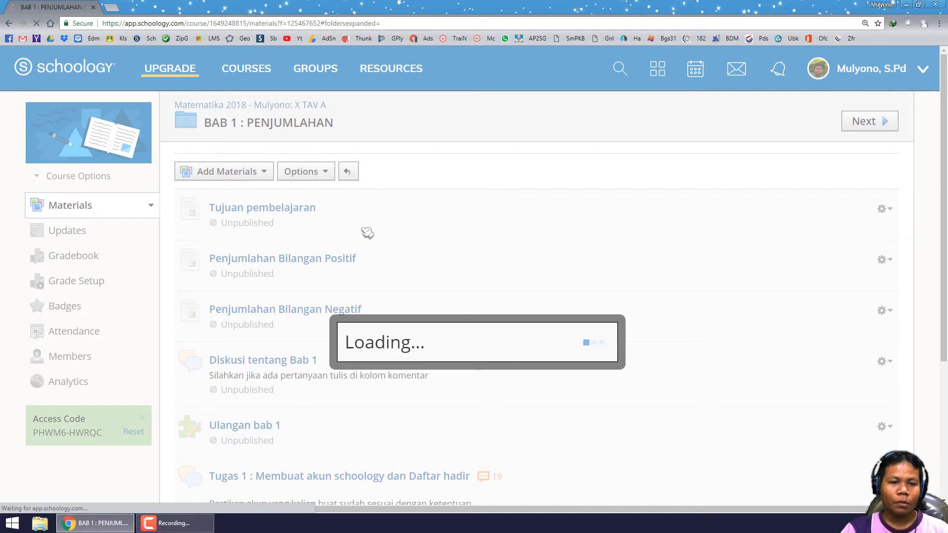
left_click(255, 104)
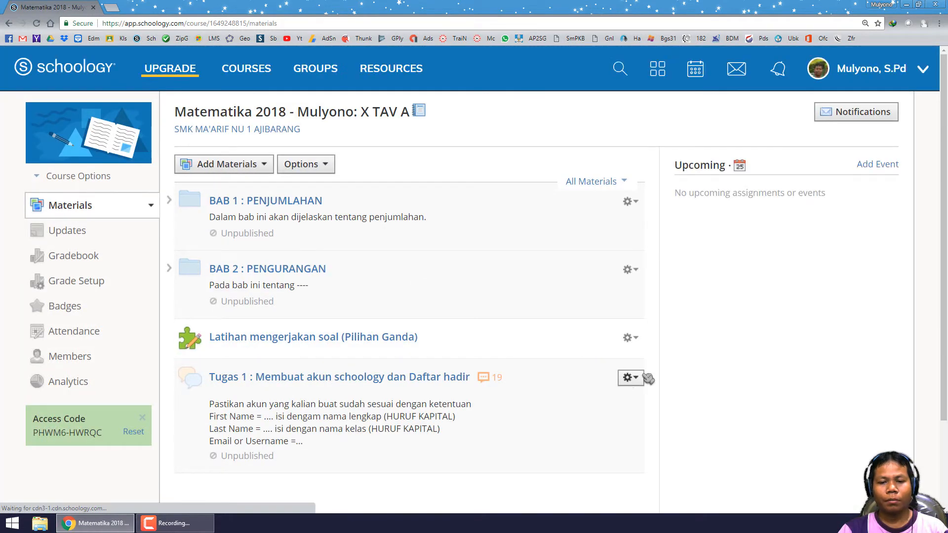
- Publish the "Tugas 1 : Membuat akun schoology dan Daftar hadir" discussion in the main materials list
left_click(631, 378)
left_click(644, 421)
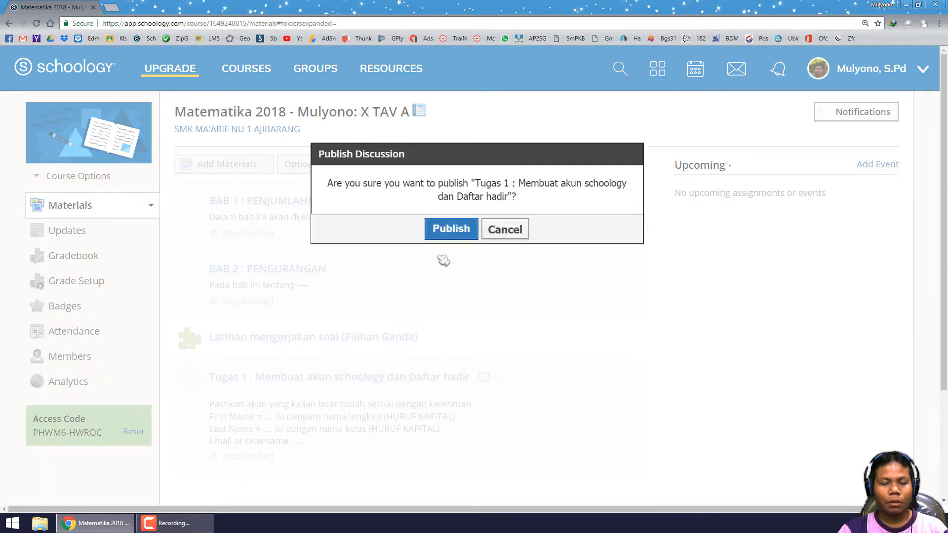
left_click(450, 230)
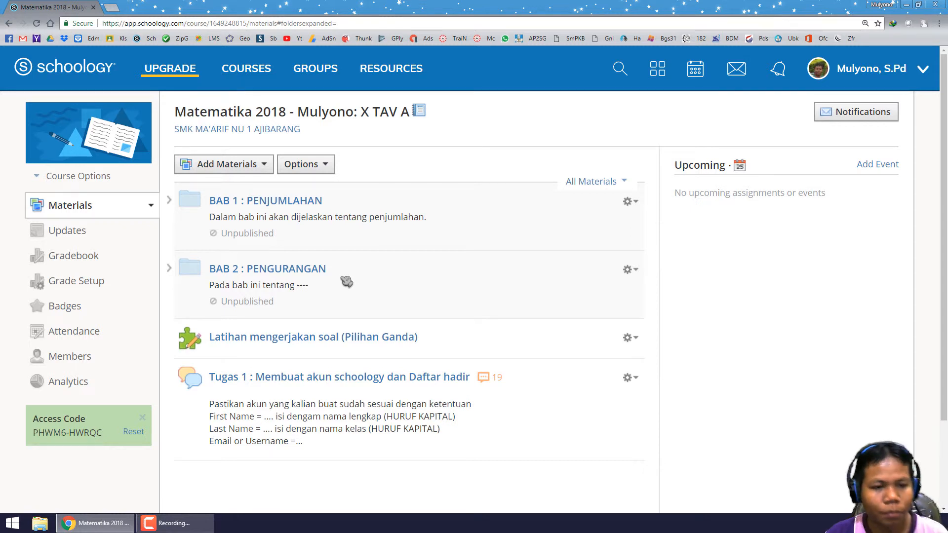
- Change the folder color of "BAB 2 : PENGURANGAN" to red and save the changes
left_click(629, 270)
left_click(647, 293)
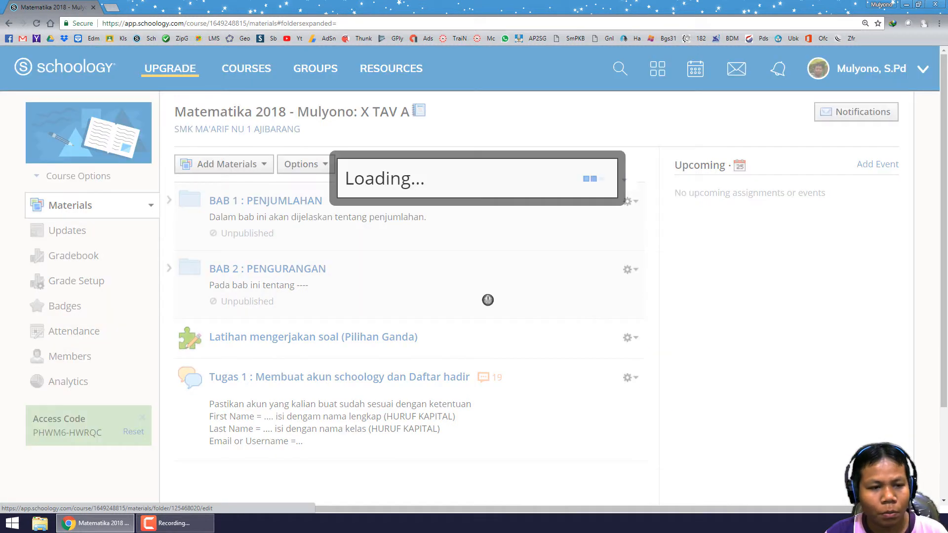
left_click(414, 166)
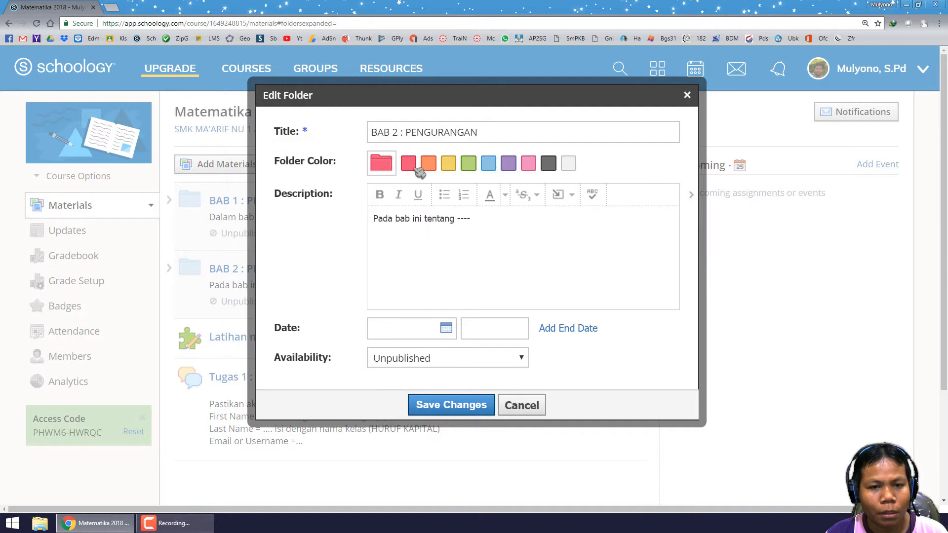
left_click(461, 403)
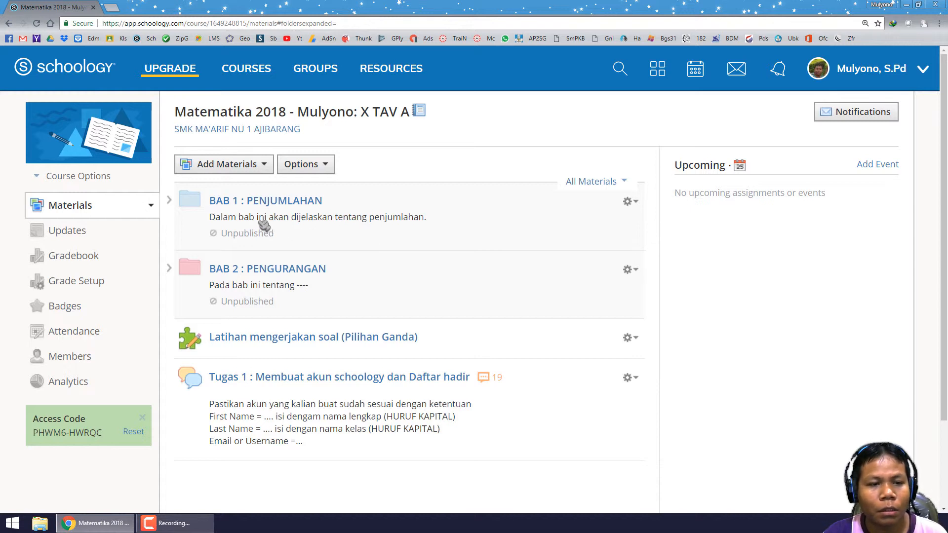
- Review the contents of the "BAB 1 : PENJUMLAHAN" folder and return to the course's main materials list
left_click_drag(271, 220, 360, 217)
left_click(396, 226)
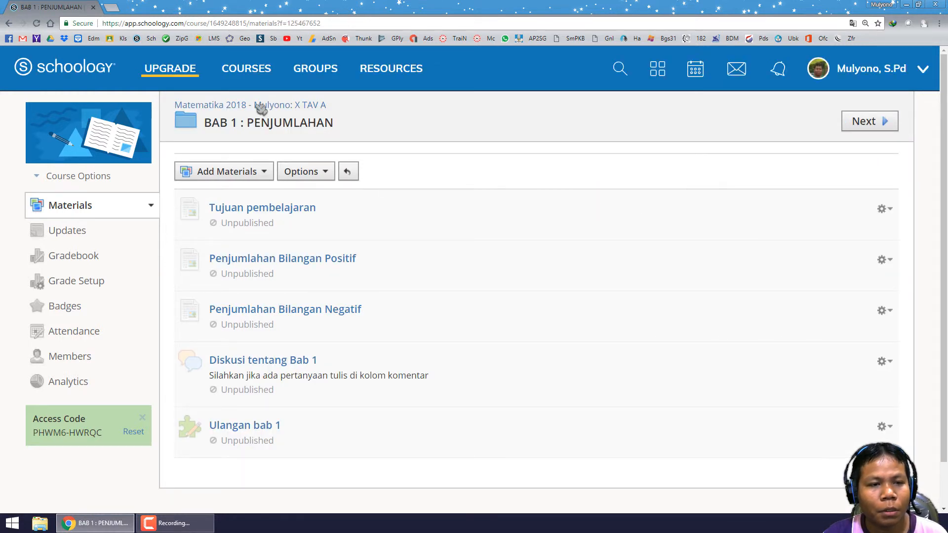
left_click(260, 105)
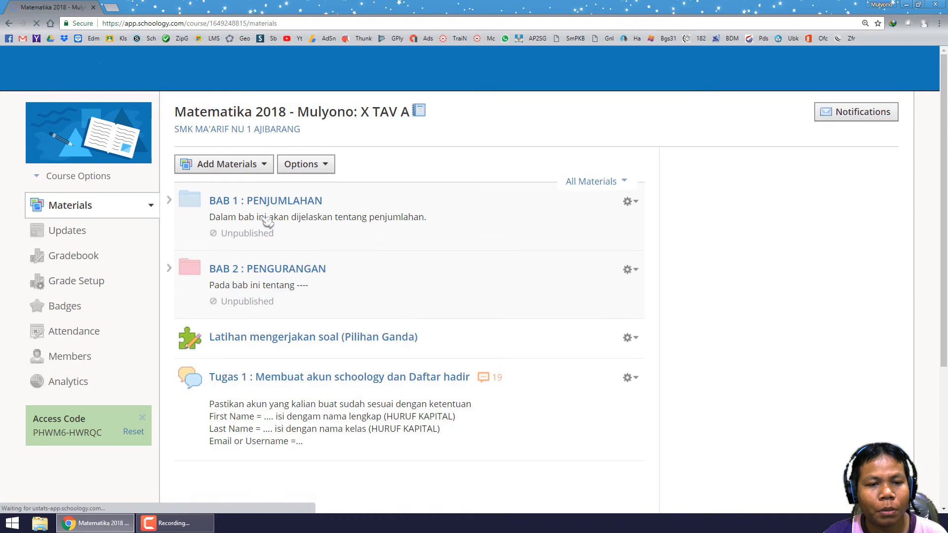
- Publish the "BAB 1 : PENJUMLAHAN" folder
left_click(628, 202)
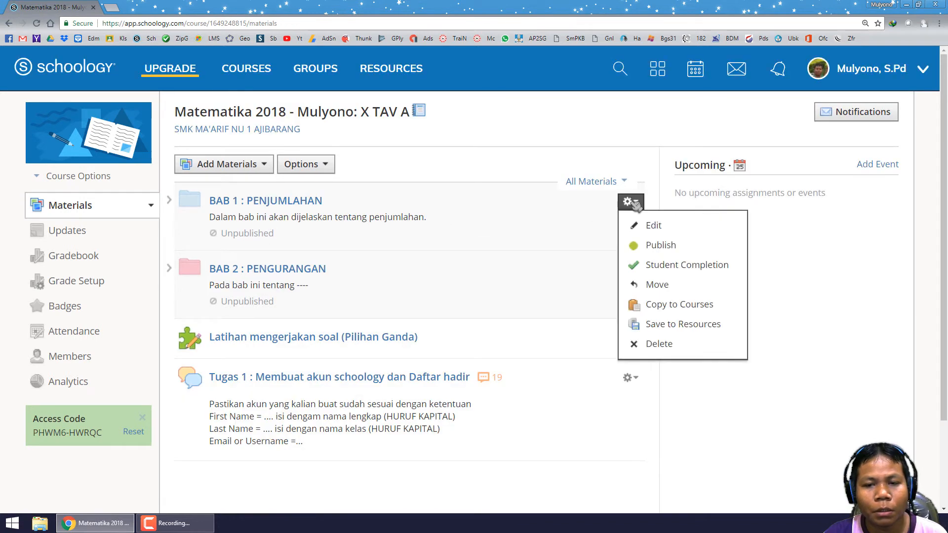
left_click(662, 245)
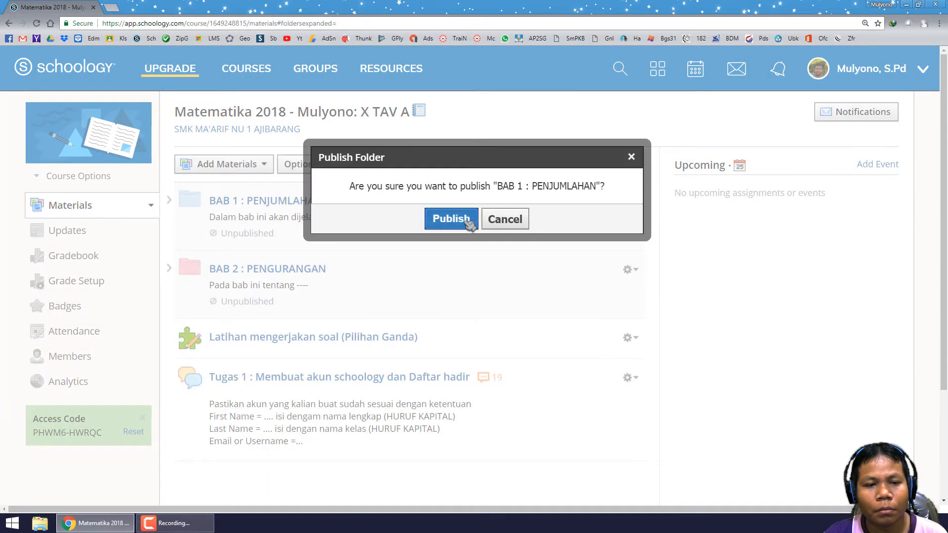
left_click(451, 219)
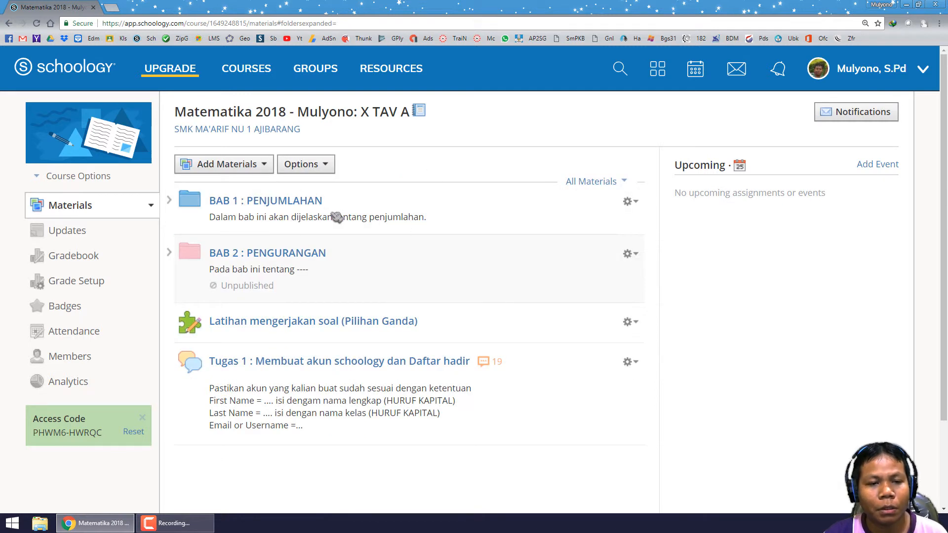
- Unpublish the "BAB 1 : PENJUMLAHAN" folder
left_click(630, 201)
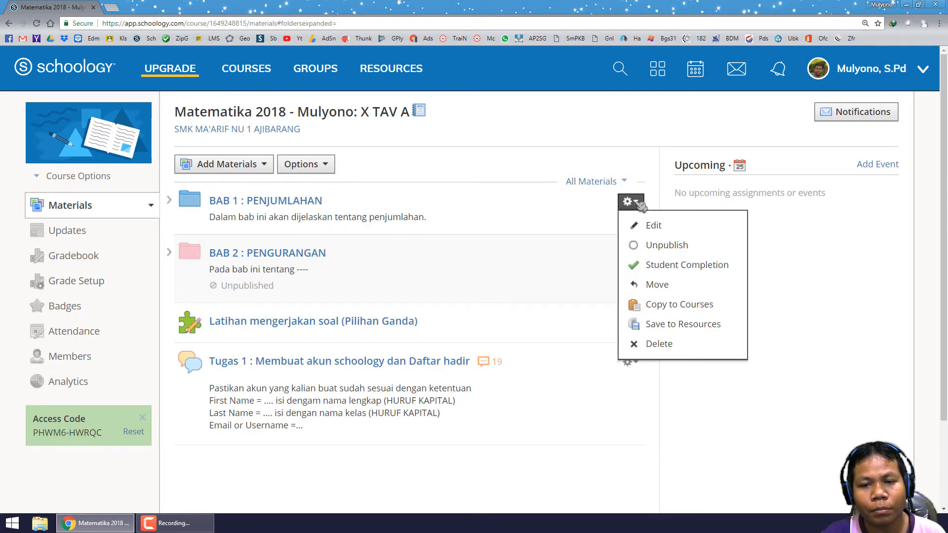
left_click(655, 244)
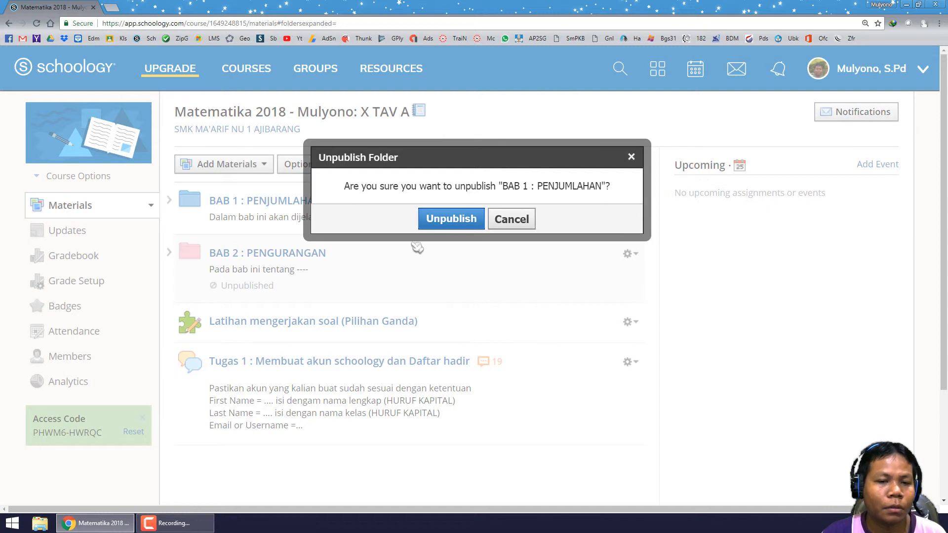
left_click(446, 218)
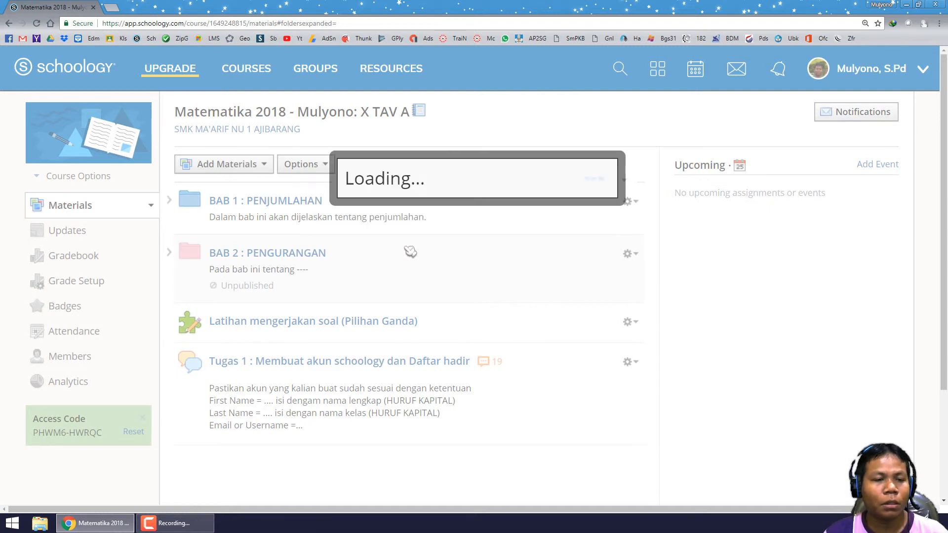